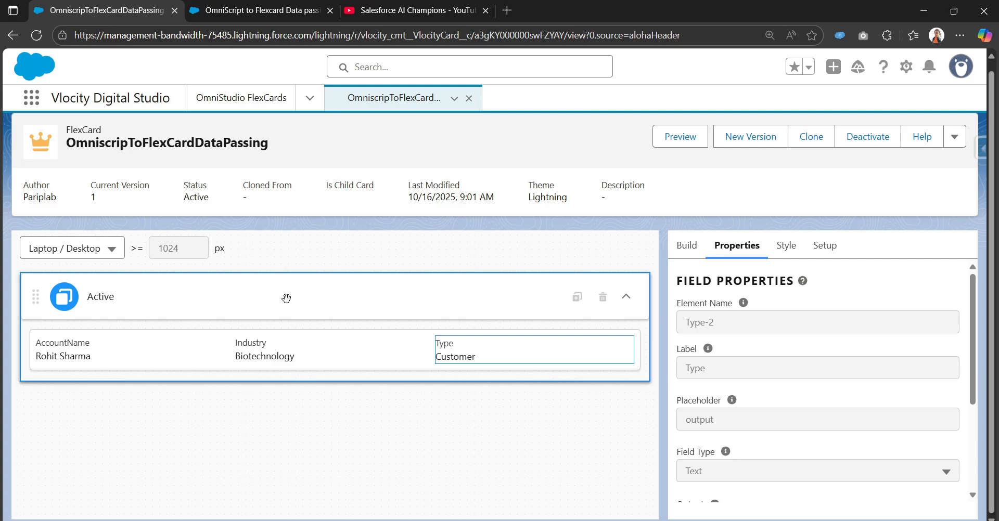
Switch to the OmniScript designer and examine Step1's input fields and the CustomLWC1 component in Step2.
click(272, 17)
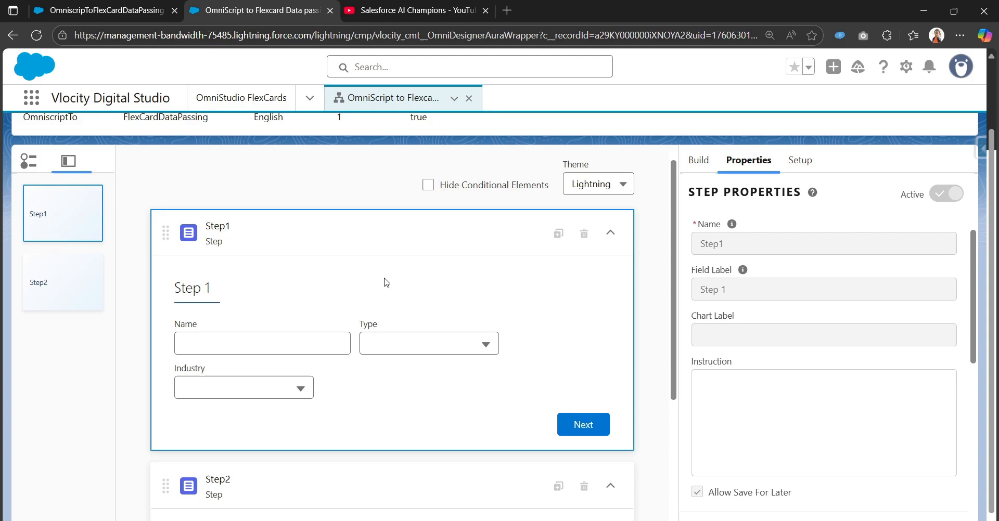
scroll(387, 285, down, 3)
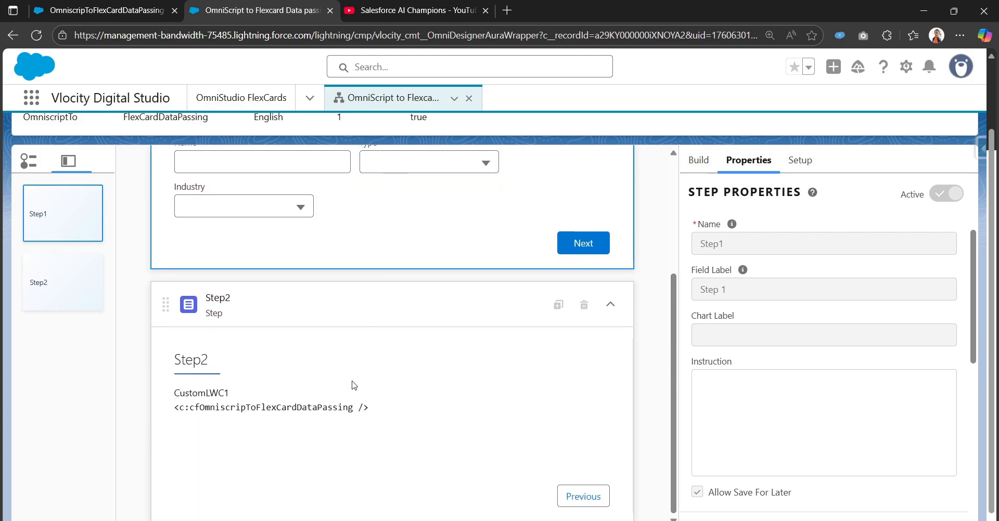
scroll(352, 384, up, 1)
scroll(353, 385, down, 1)
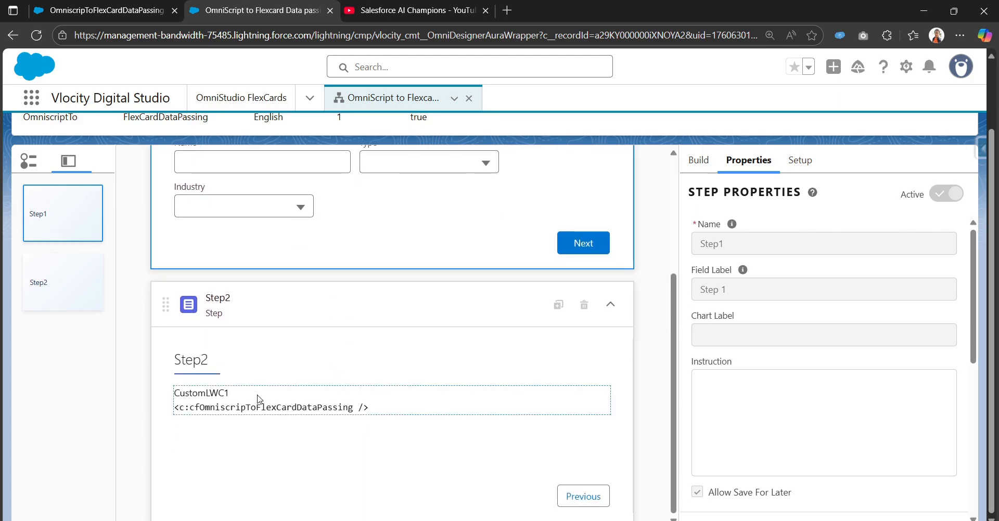
click(230, 399)
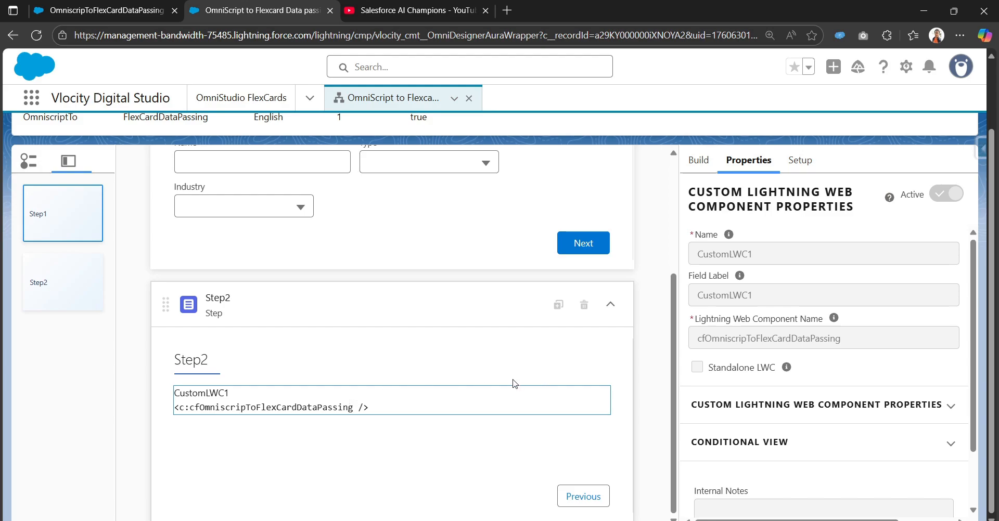
scroll(437, 258, up, 3)
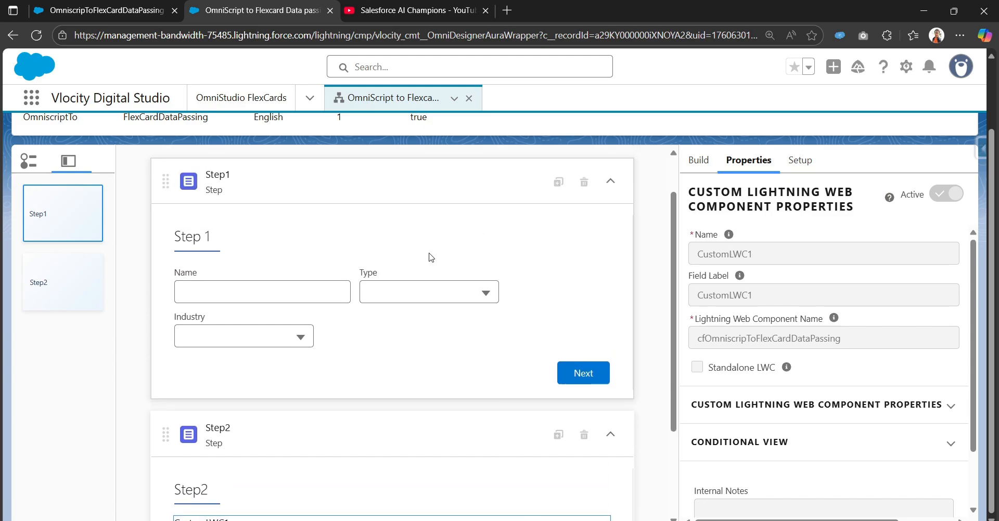
scroll(356, 406, down, 3)
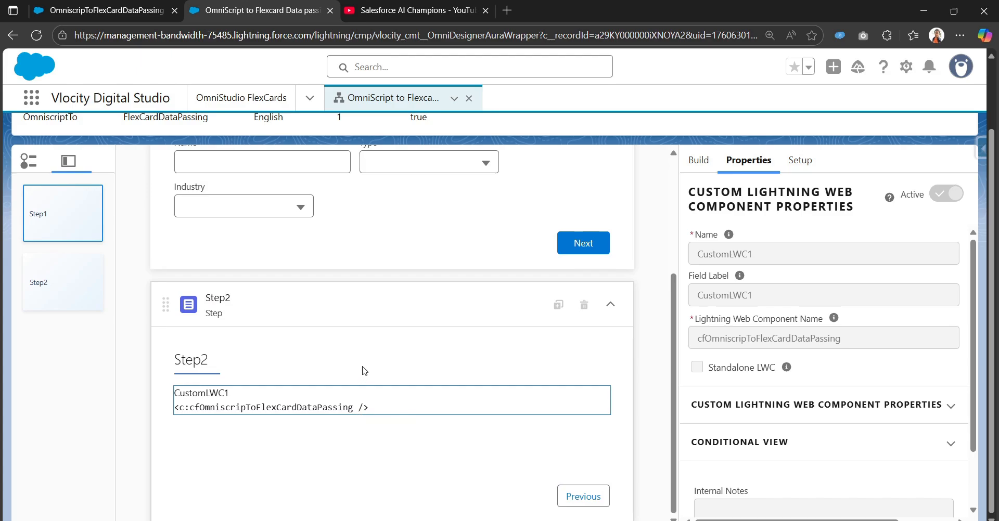
scroll(350, 245, up, 3)
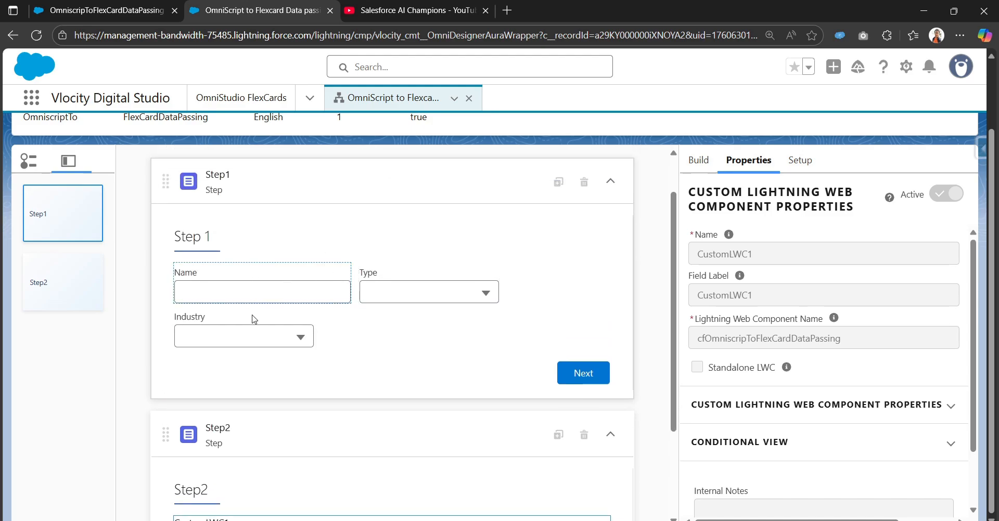
scroll(353, 363, down, 3)
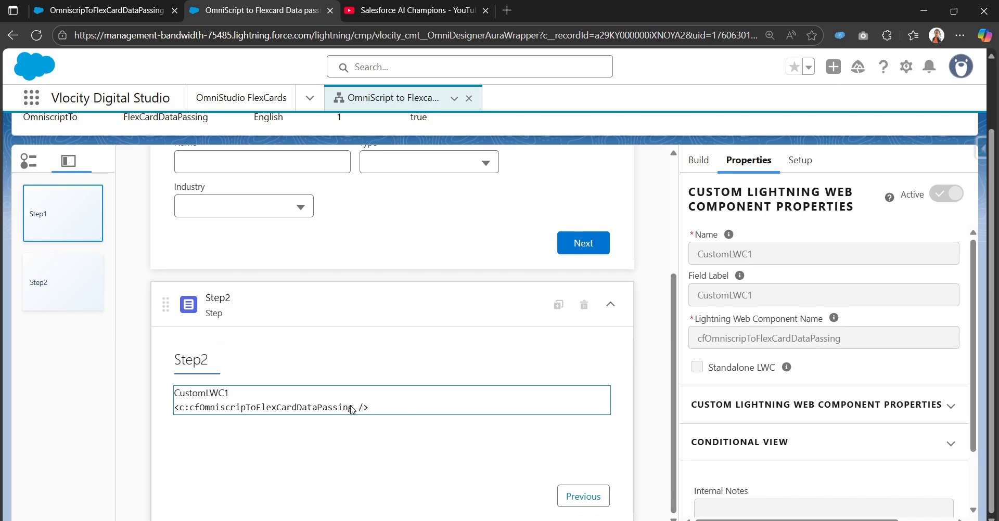
Preview the OmniScript, fill in the name in Step 1 and set Type to Customer.
scroll(363, 402, up, 5)
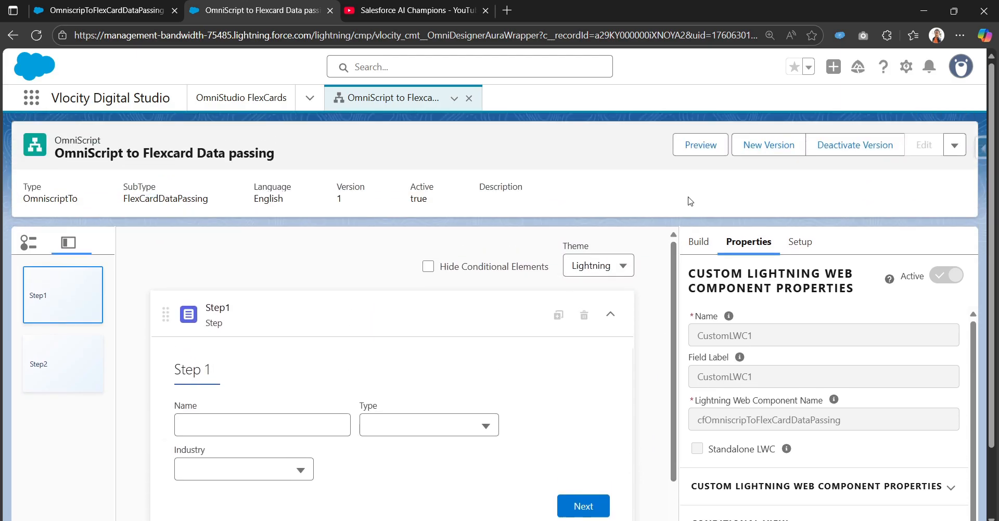
click(695, 143)
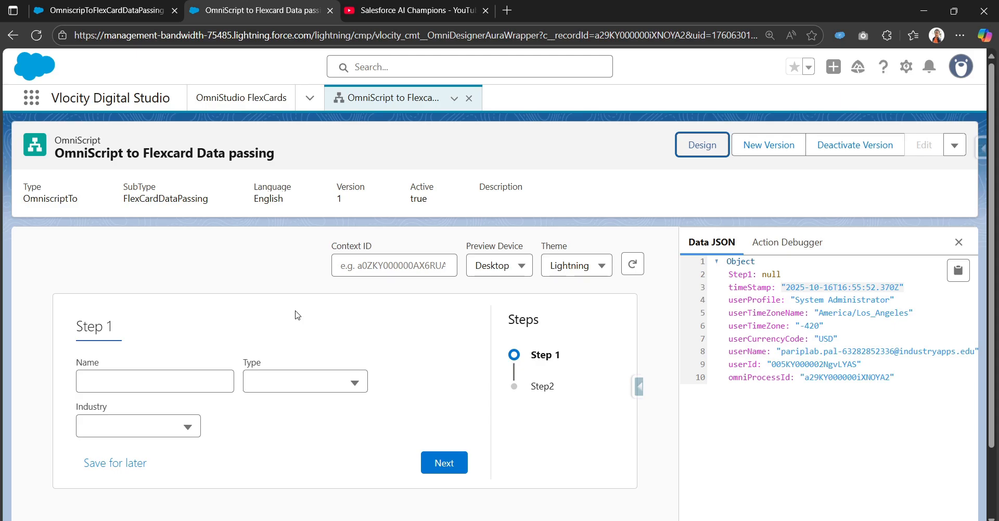
click(132, 382)
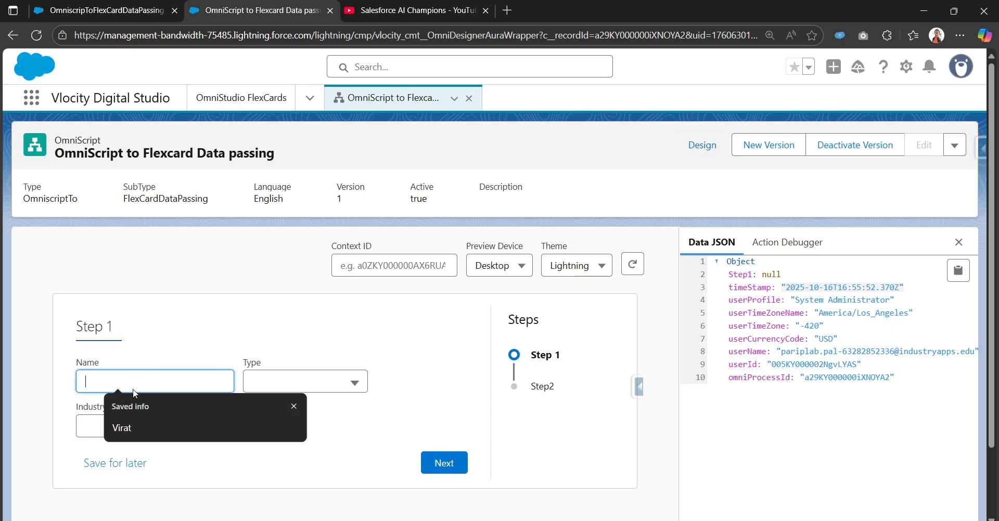
click(130, 428)
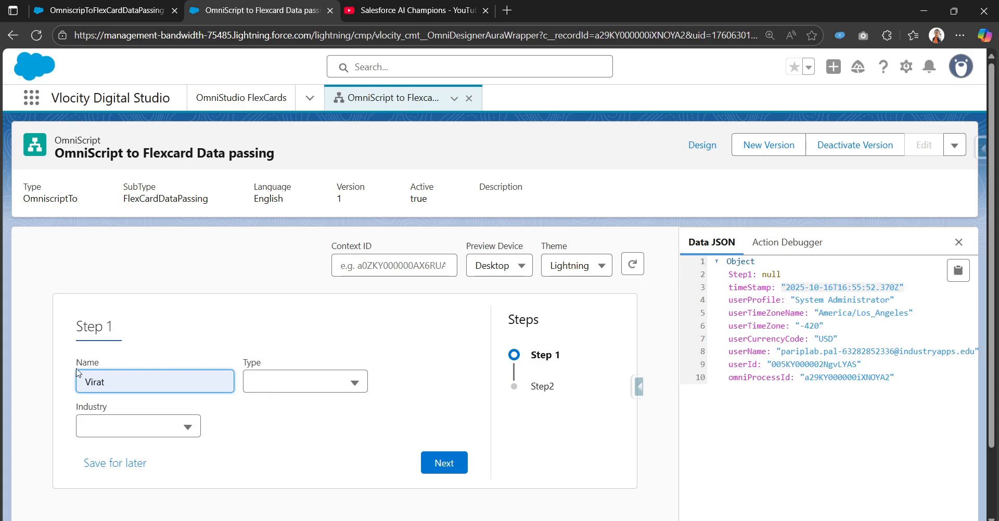
click(279, 384)
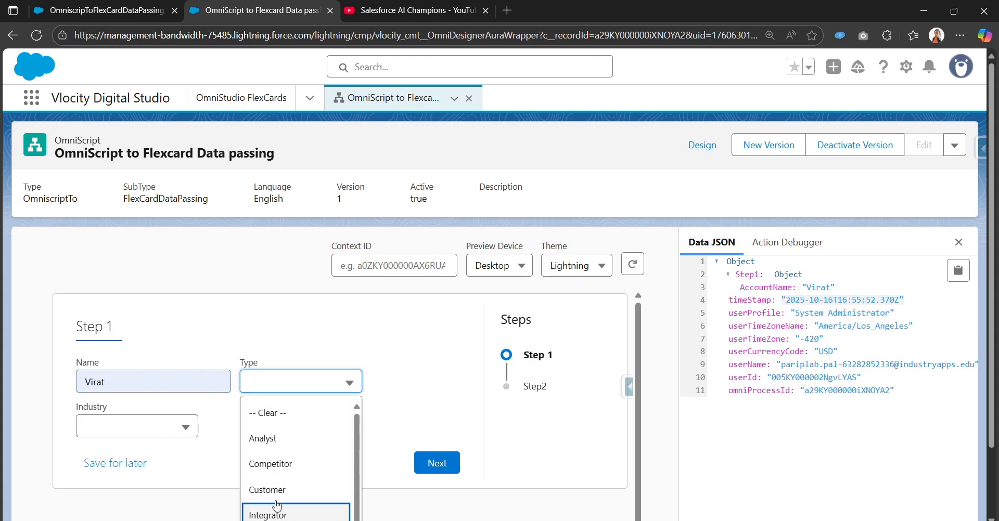
scroll(278, 492, down, 2)
click(295, 424)
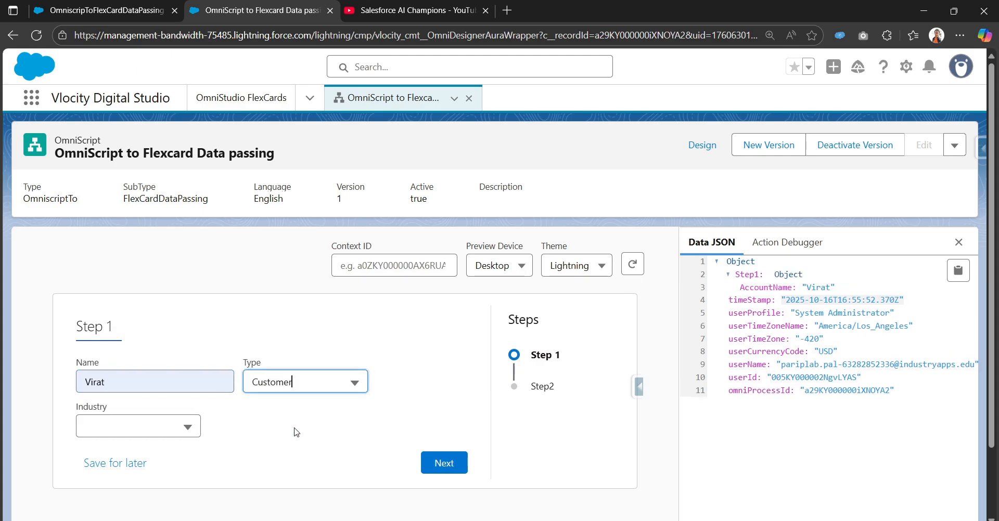
Set Industry to Finance in Step 1 of the preview, keeping Type as Customer.
click(129, 427)
scroll(134, 478, down, 2)
scroll(135, 478, down, 3)
scroll(123, 385, down, 1)
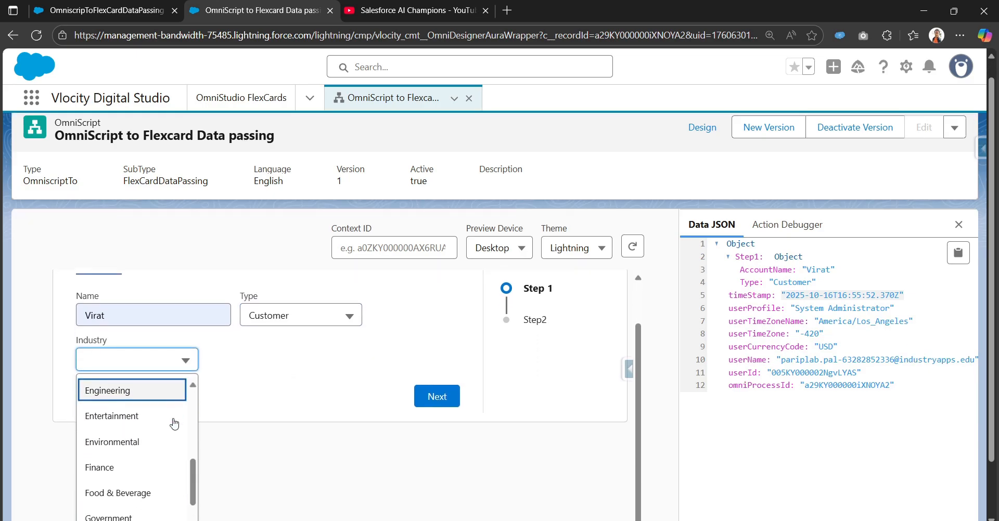
scroll(325, 321, up, 1)
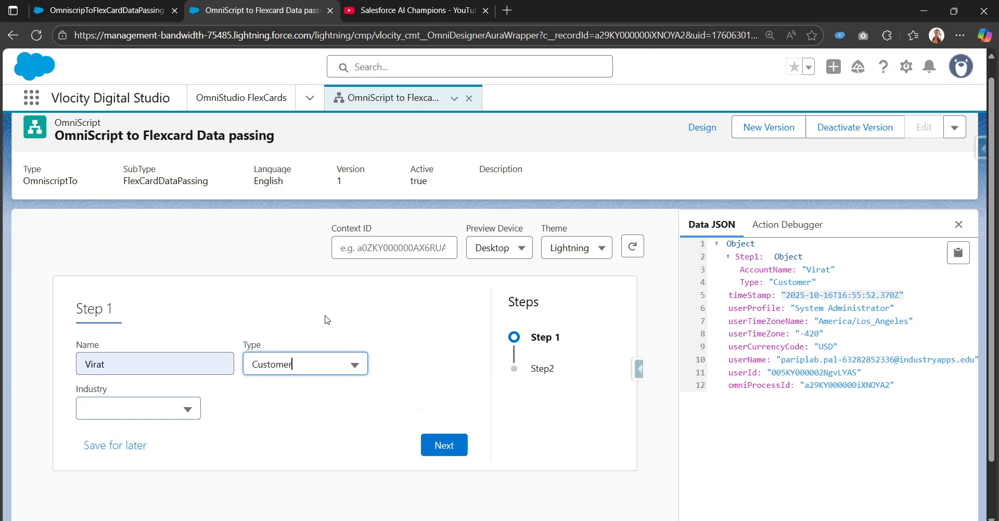
click(312, 371)
scroll(290, 495, down, 1)
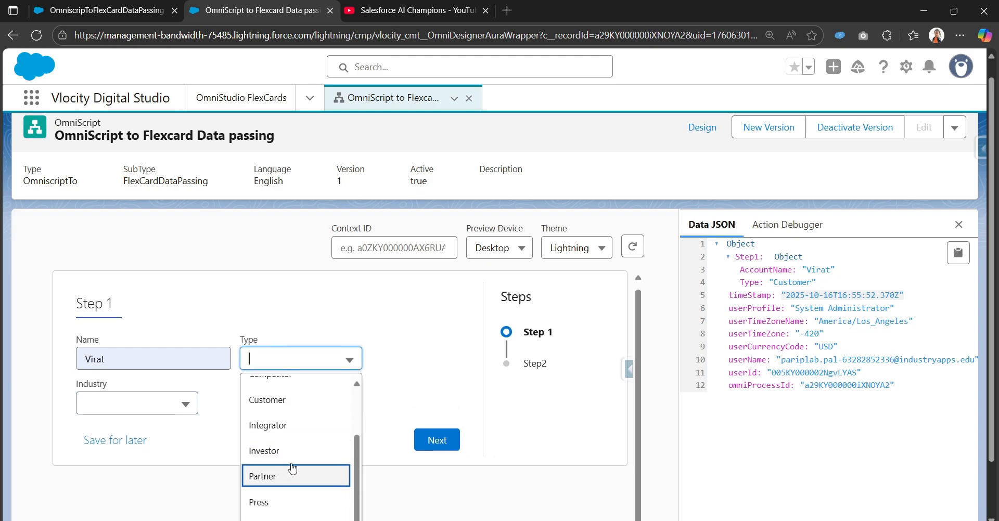
scroll(273, 445, down, 1)
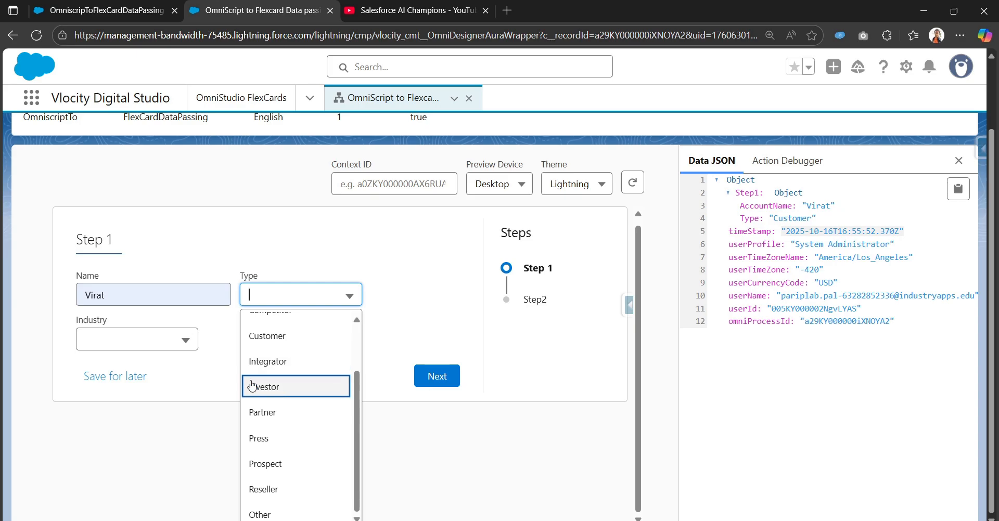
click(178, 344)
click(158, 458)
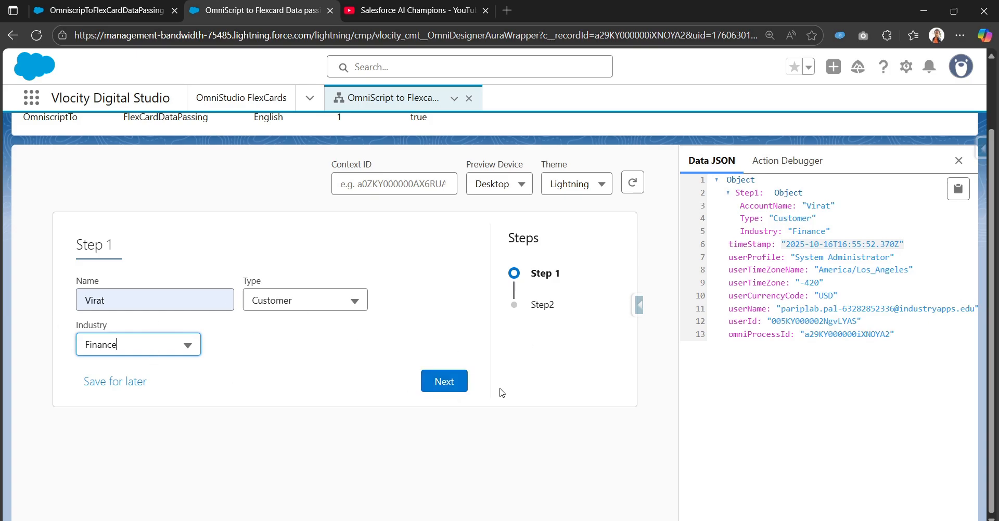
Advance the preview to Step2 and examine the AccountName, Industry and Type passed to the FlexCard.
click(445, 382)
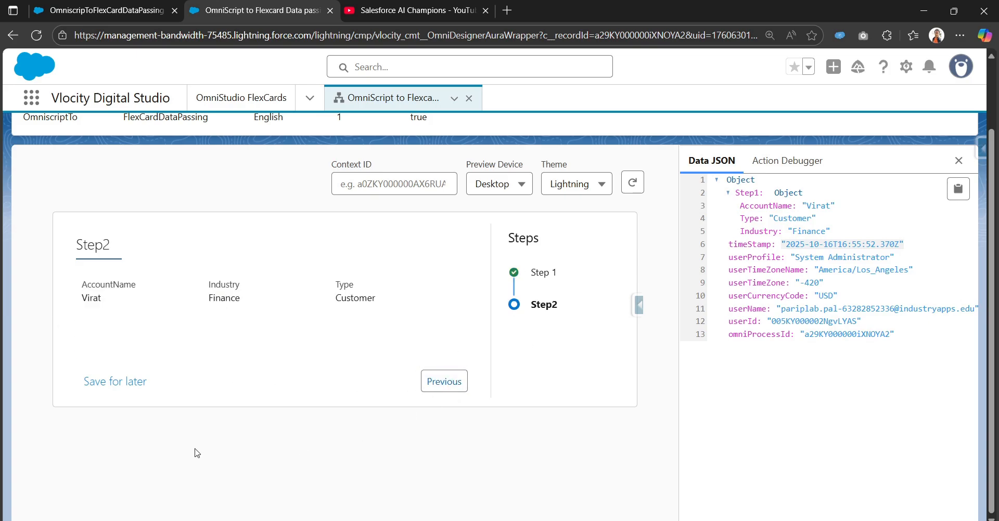
drag(78, 279, 400, 312)
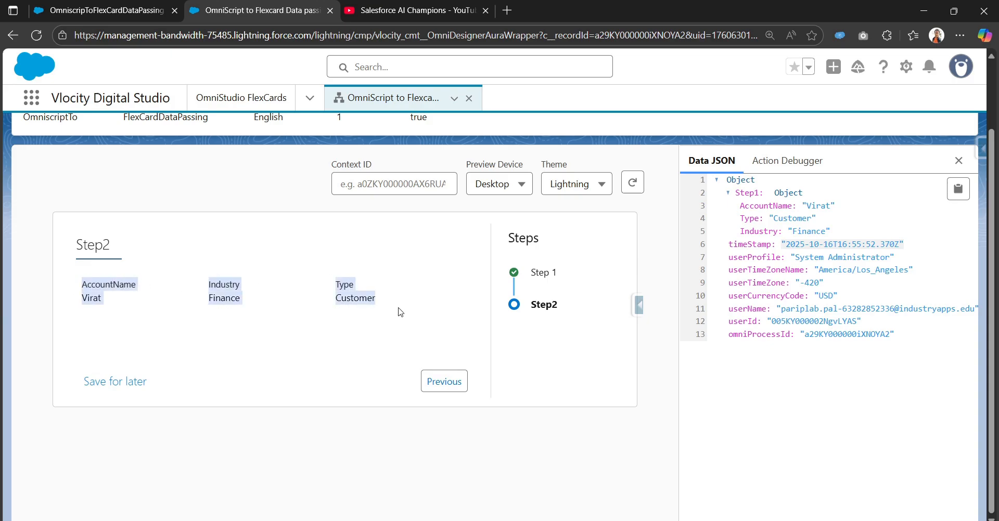
click(275, 337)
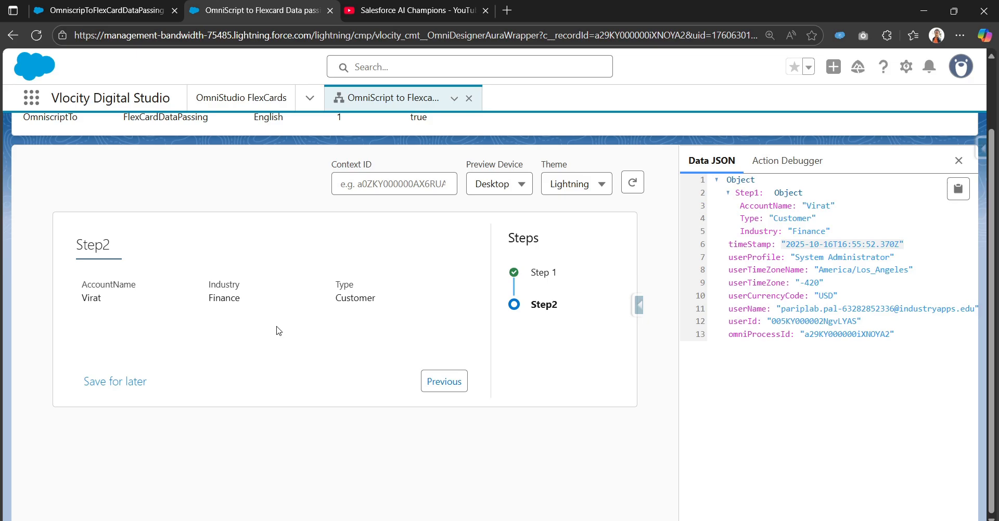
Return to the OmniScript design and inspect CustomLWC1's custom property names and sources, including parent-data and records.
scroll(278, 330, up, 2)
click(699, 133)
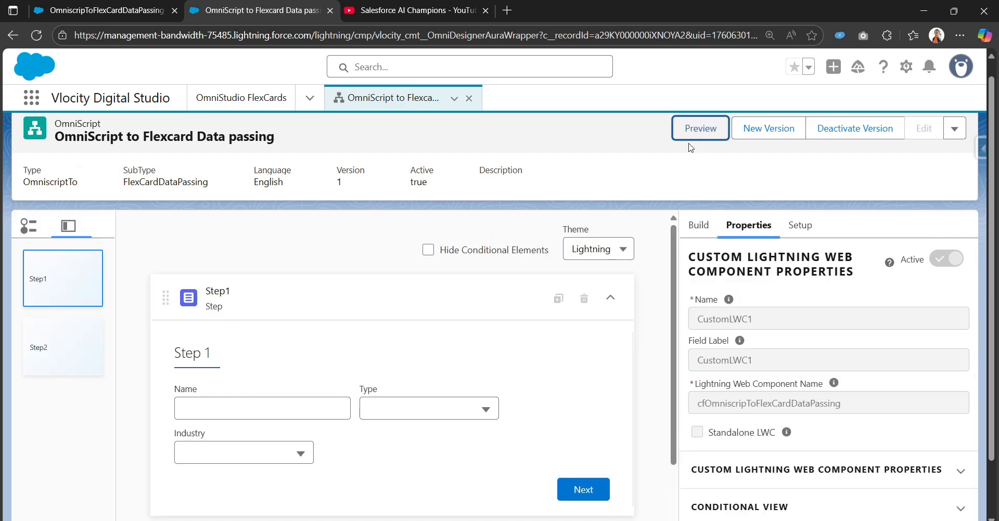
scroll(354, 396, down, 5)
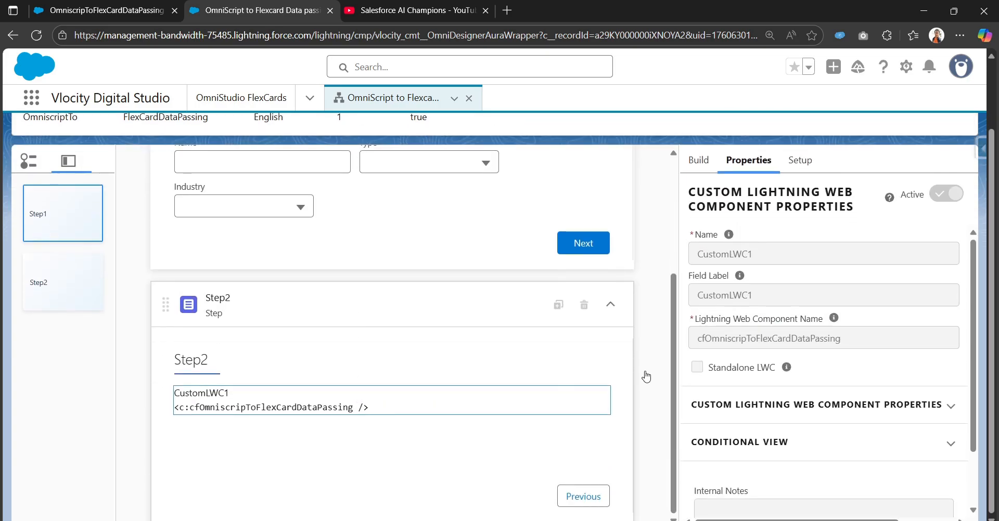
click(730, 405)
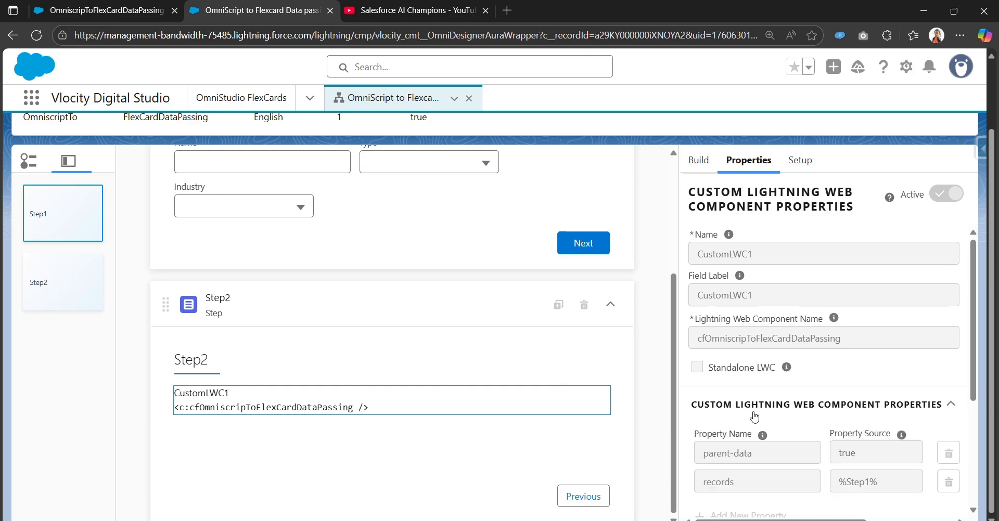
scroll(755, 416, down, 1)
drag(760, 390, 702, 395)
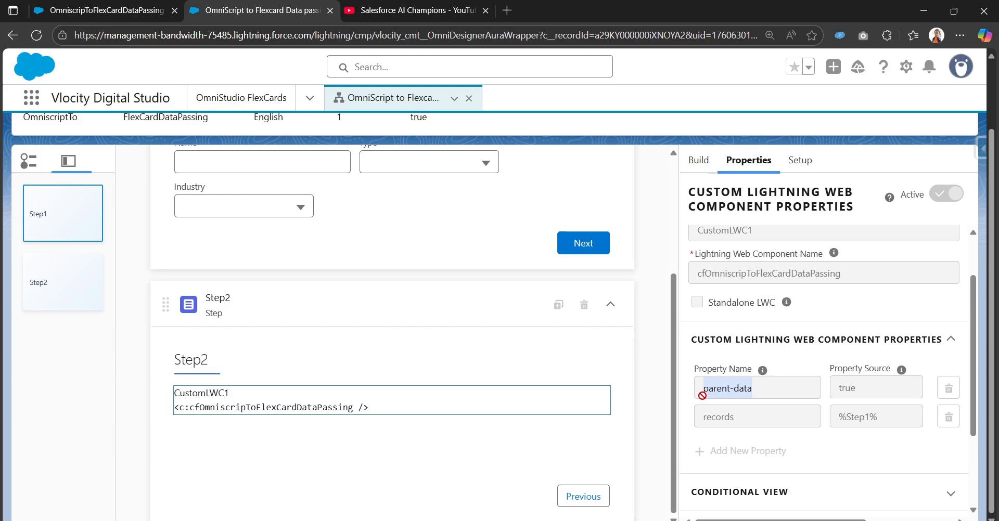
drag(734, 419, 698, 425)
drag(876, 417, 839, 422)
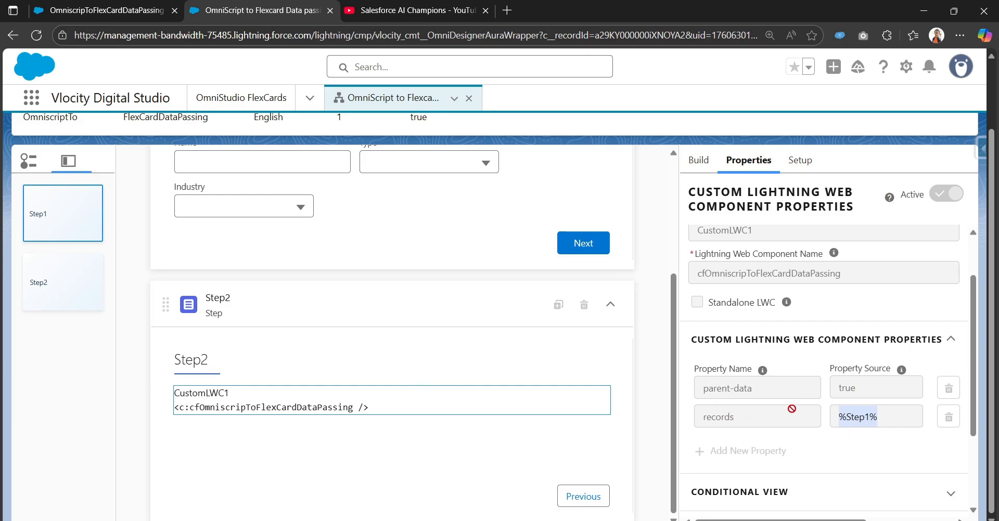
Switch to the OmniscripToFlexCardDataPassing FlexCard and examine its data source, custom JSON and the Type field's properties.
click(148, 17)
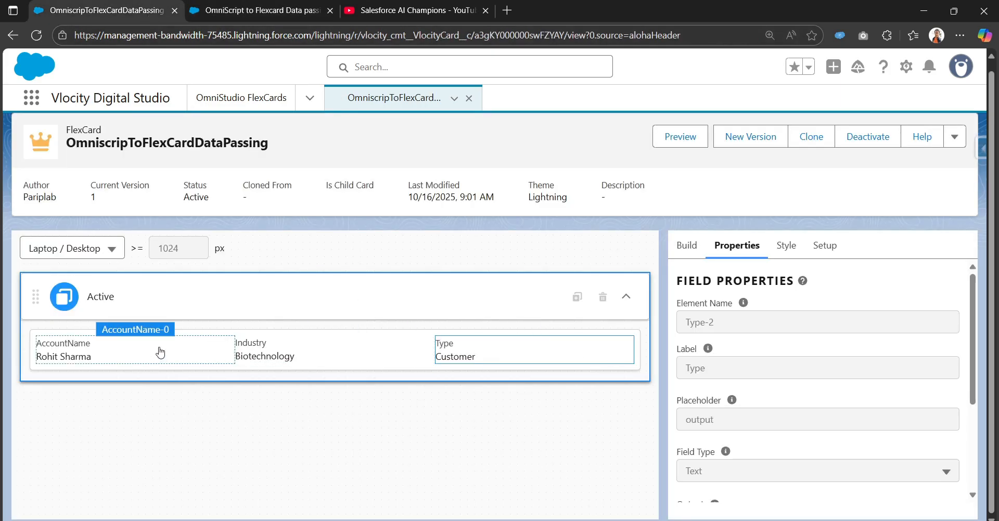
click(819, 255)
scroll(758, 416, down, 15)
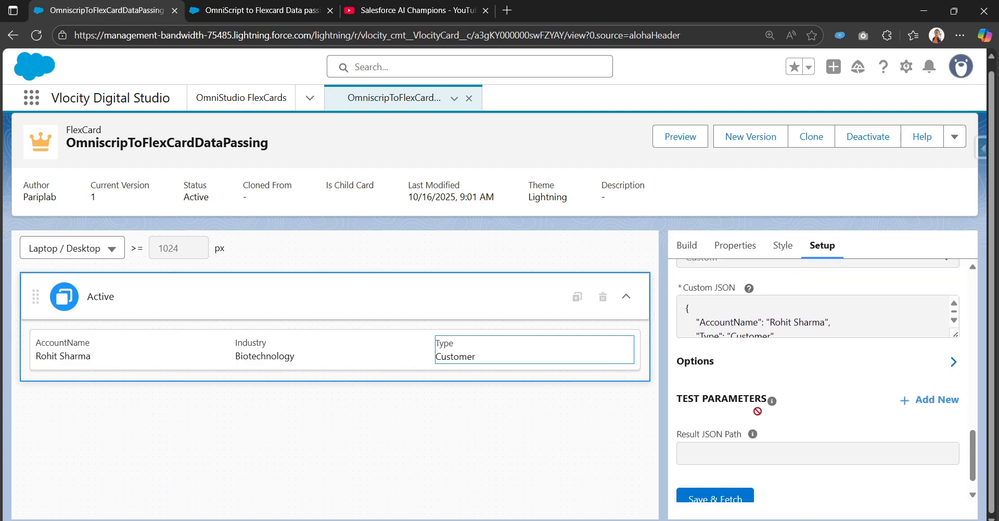
scroll(757, 412, up, 2)
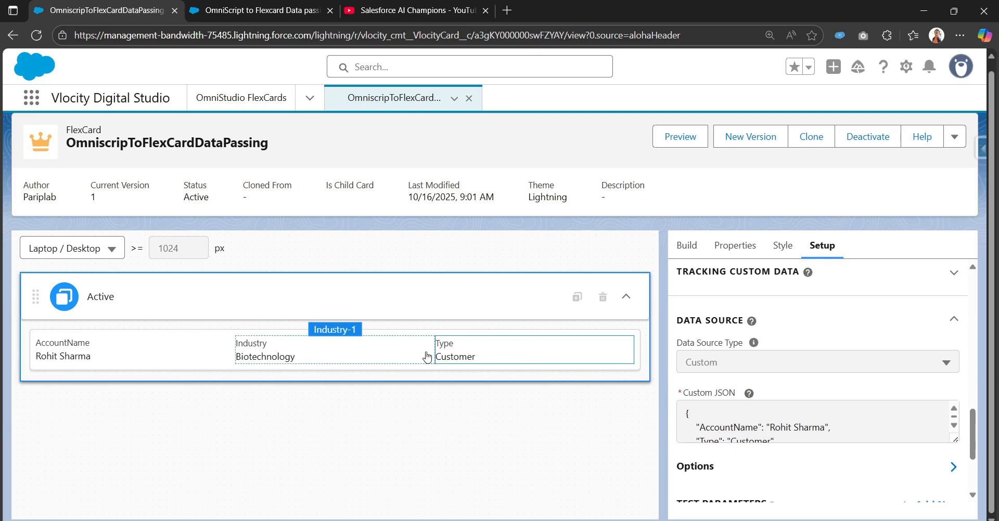
click(466, 352)
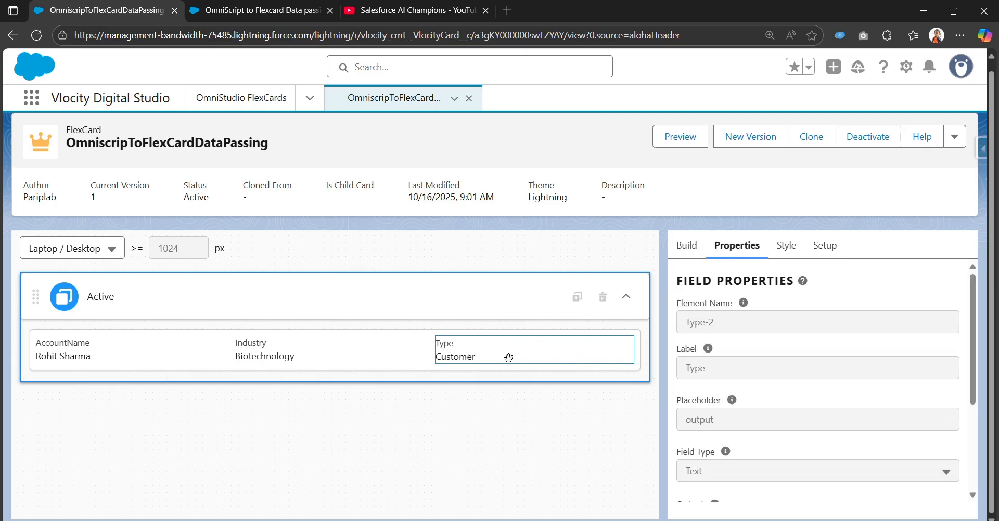
Switch to the OmniScript, open its preview, and examine the options offered for Type in Step 1.
click(255, 9)
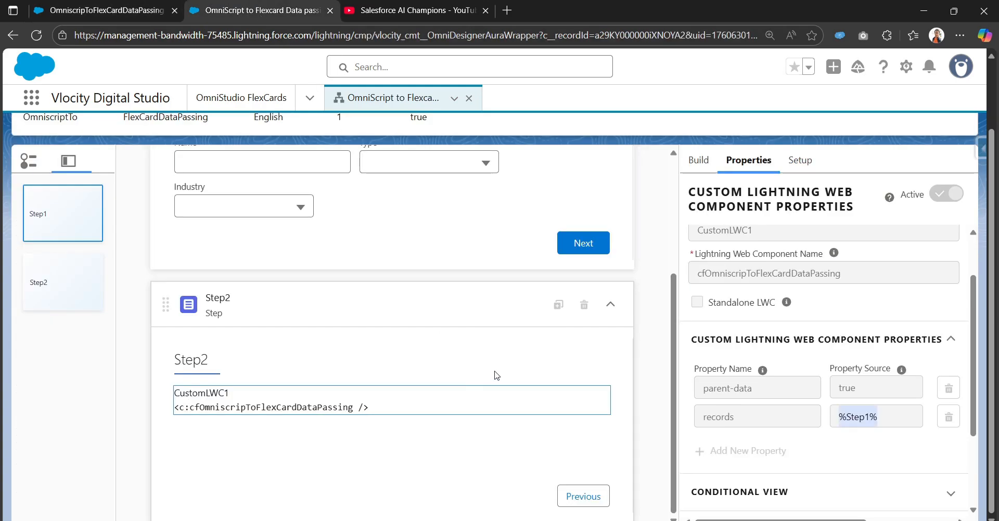
scroll(645, 311, up, 4)
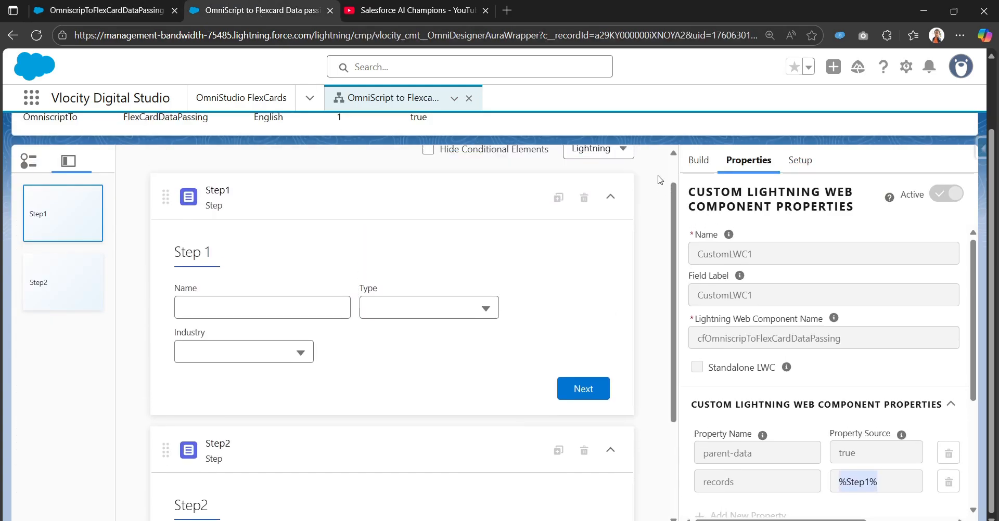
scroll(655, 179, up, 3)
click(699, 144)
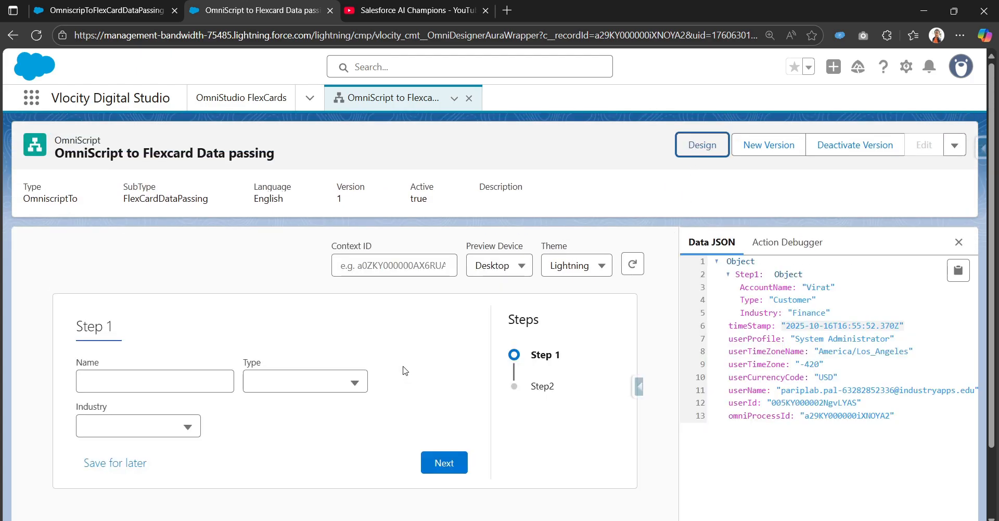
click(315, 381)
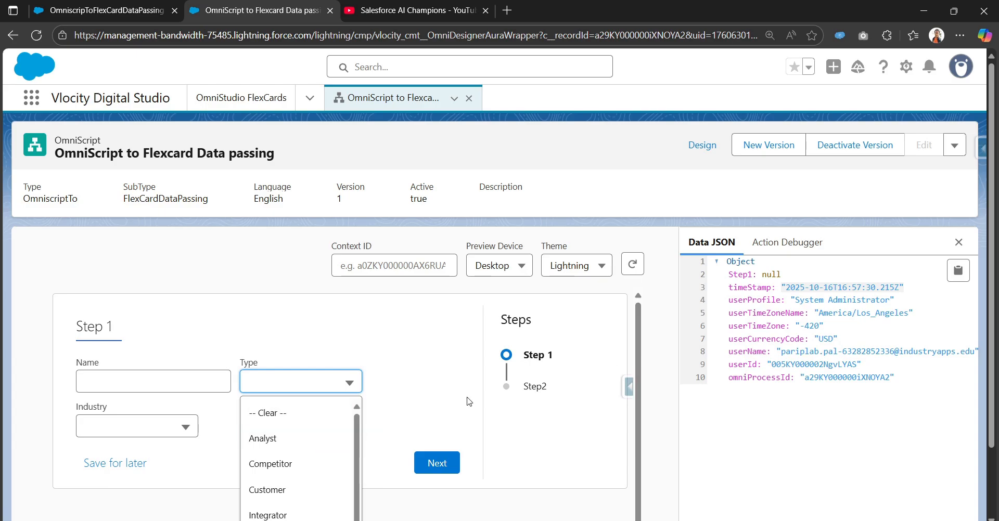
scroll(282, 495, down, 2)
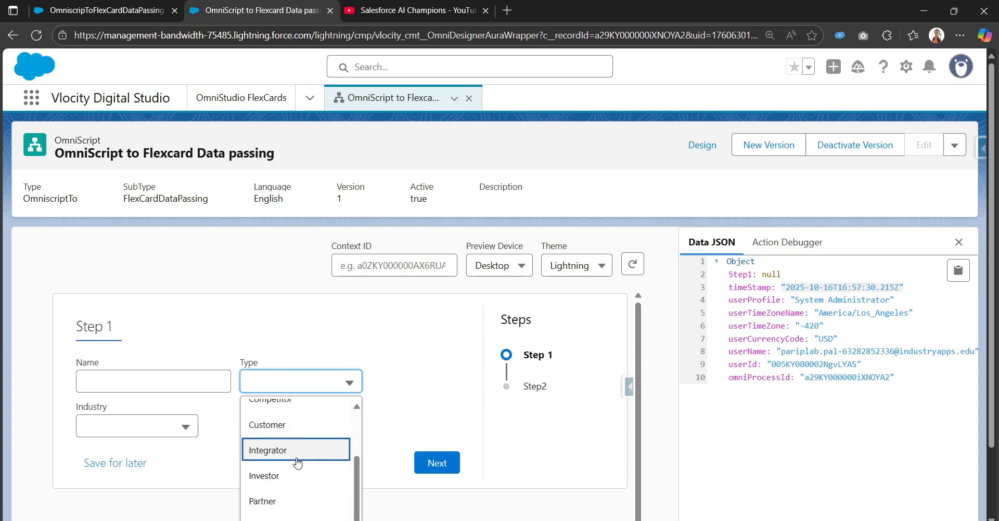
scroll(293, 488, up, 2)
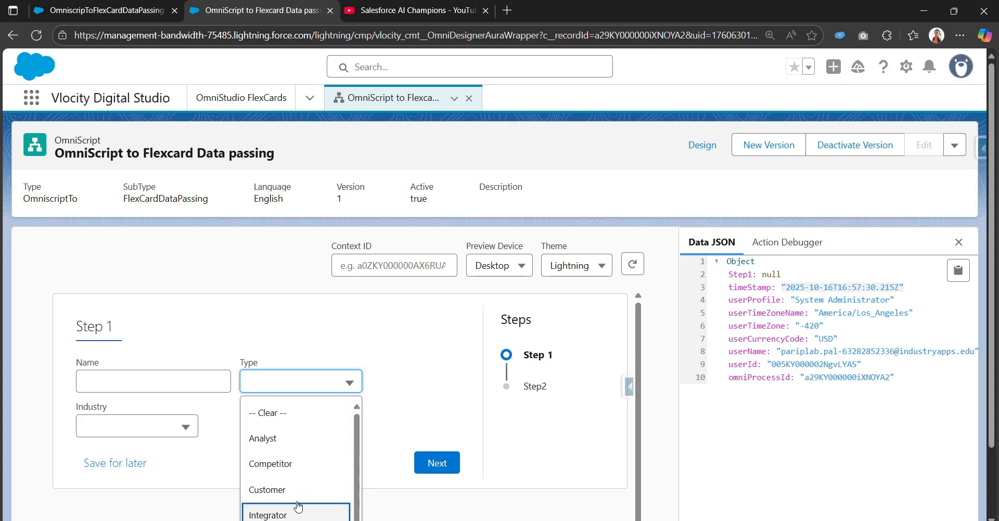
scroll(297, 499, down, 2)
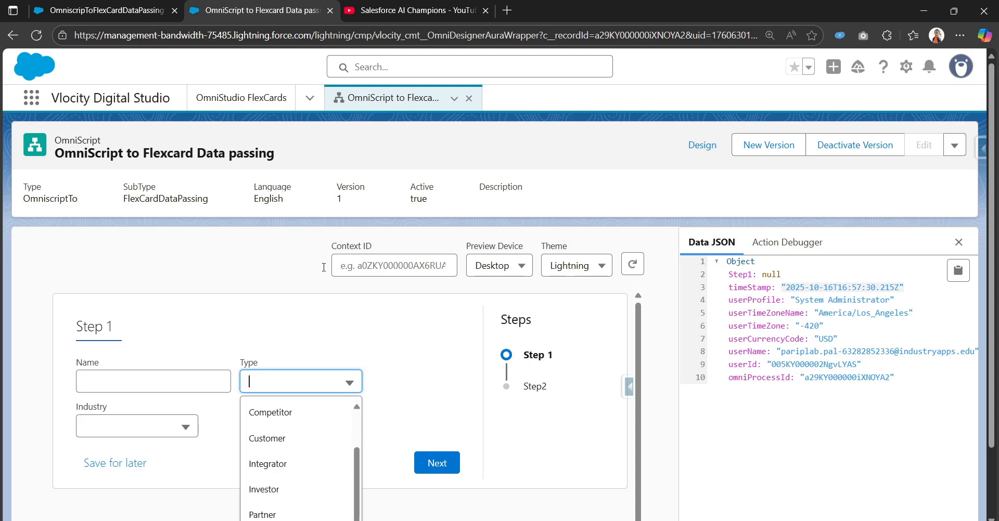
Return to the OmniscripToFlexCardDataPassing FlexCard and deactivate it so it can be edited.
click(96, 18)
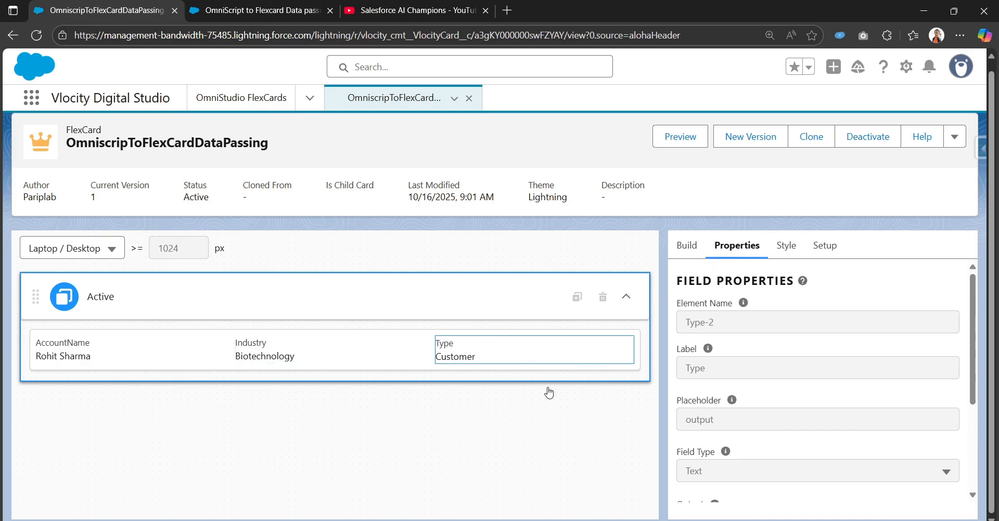
click(854, 141)
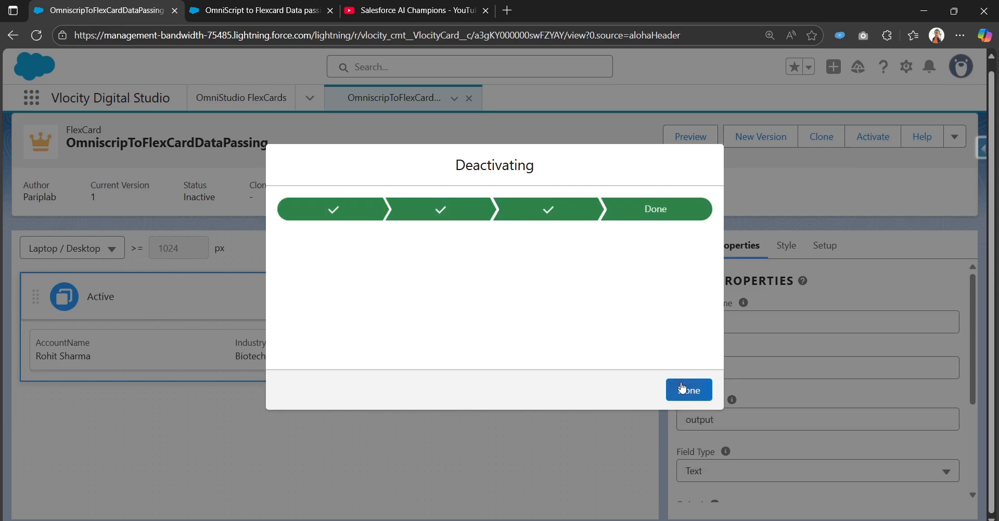
click(683, 389)
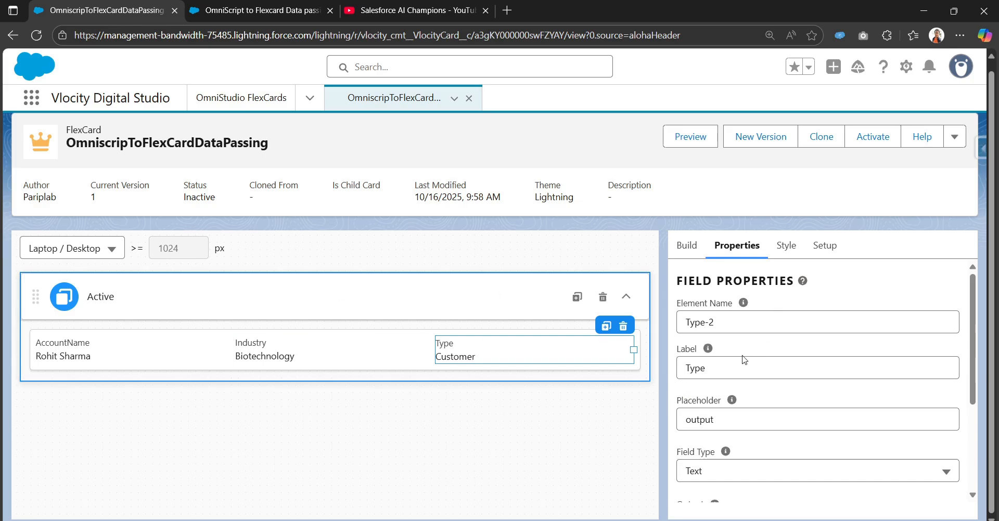
Review the Type field's properties on the FlexCard and read the help on adding conditions to an element.
drag(973, 354, 973, 437)
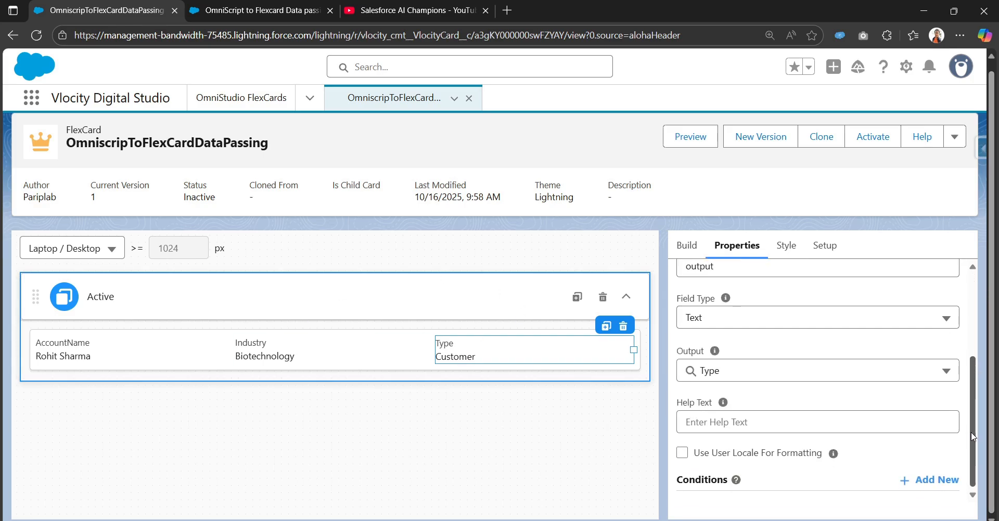
click(370, 366)
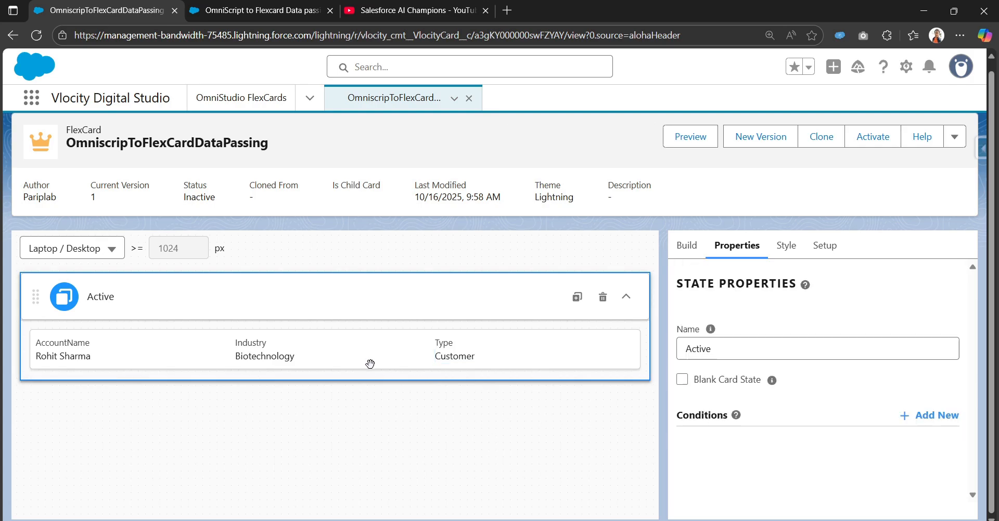
click(496, 357)
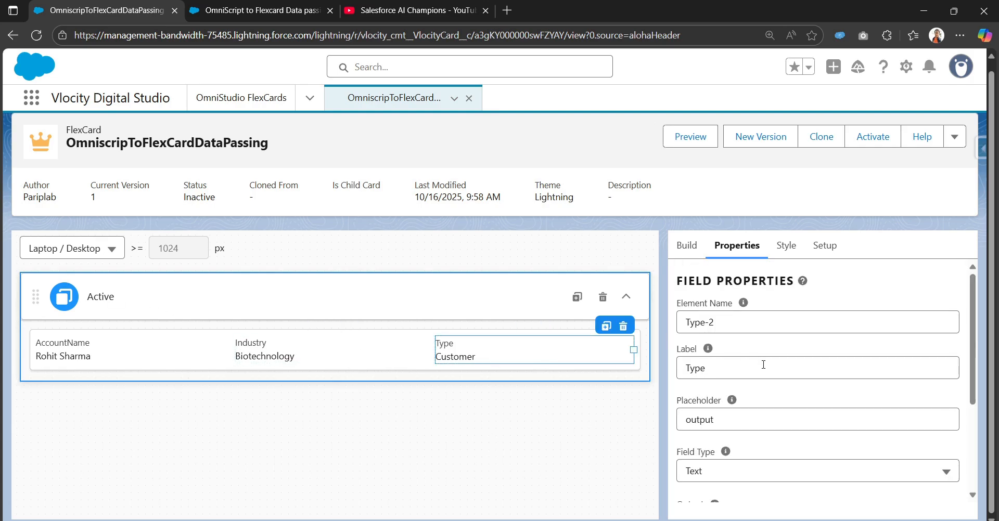
scroll(773, 403, down, 3)
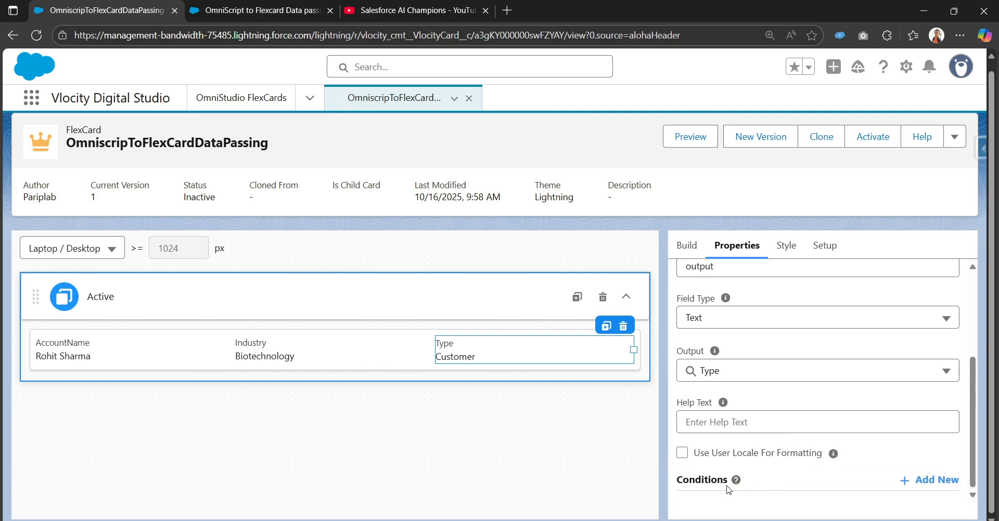
click(737, 482)
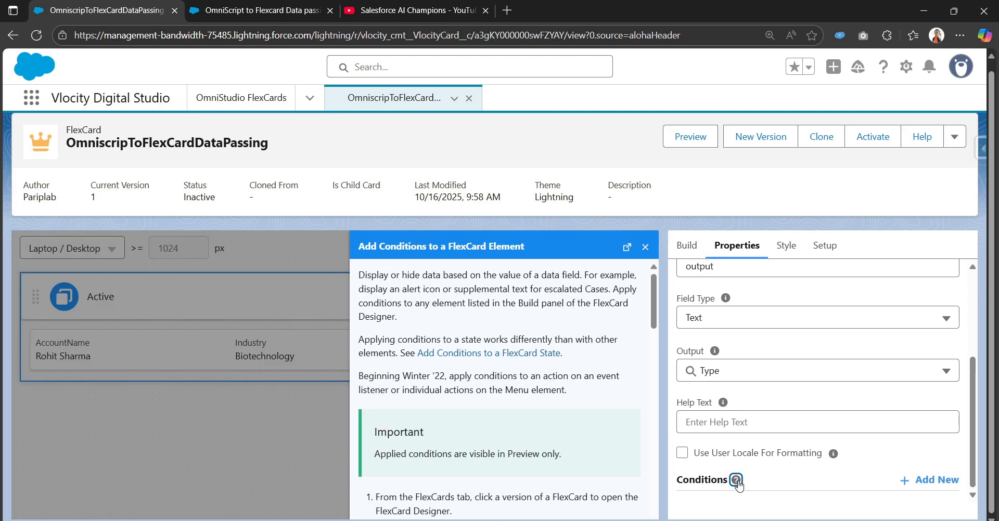
click(360, 276)
click(646, 247)
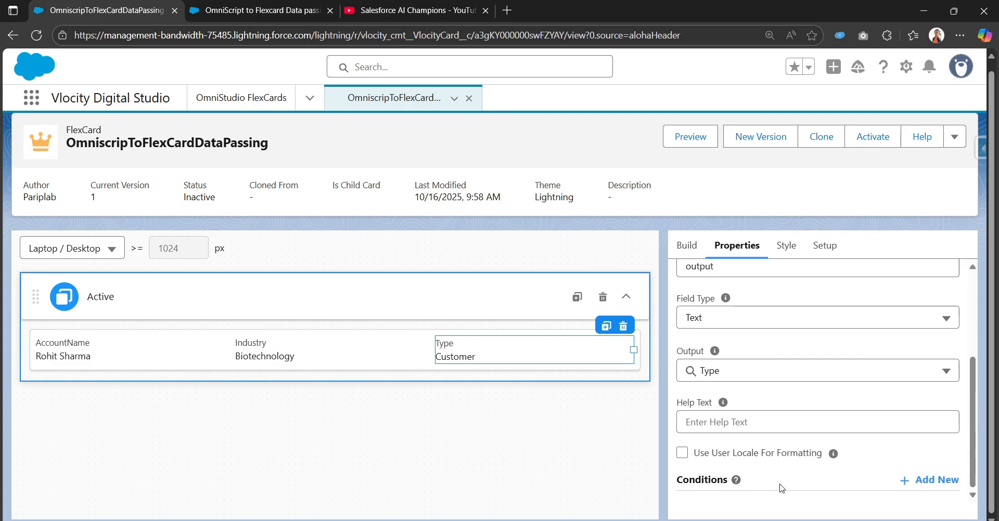
Add a new condition to the FlexCard's Type field, with Type as the data field to evaluate.
click(931, 481)
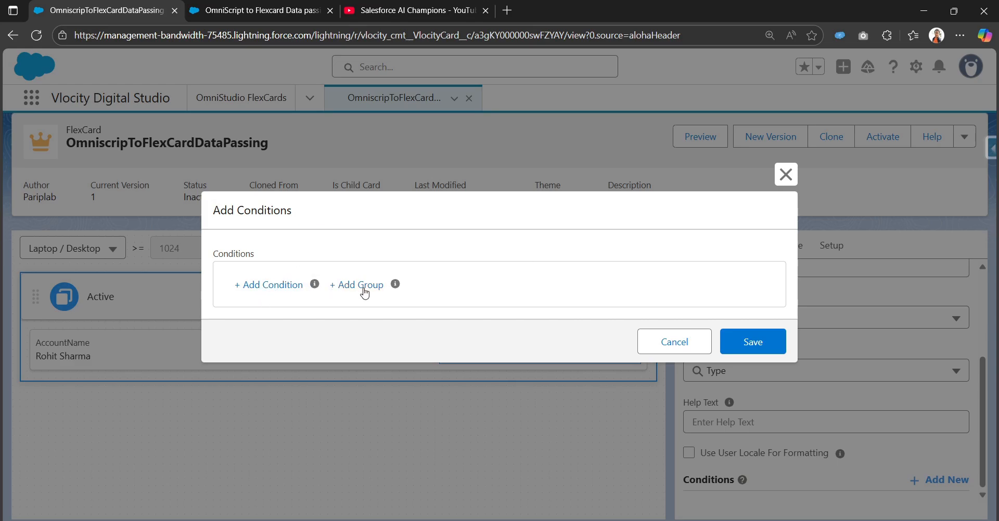
mouse_move(318, 291)
mouse_move(393, 287)
click(280, 286)
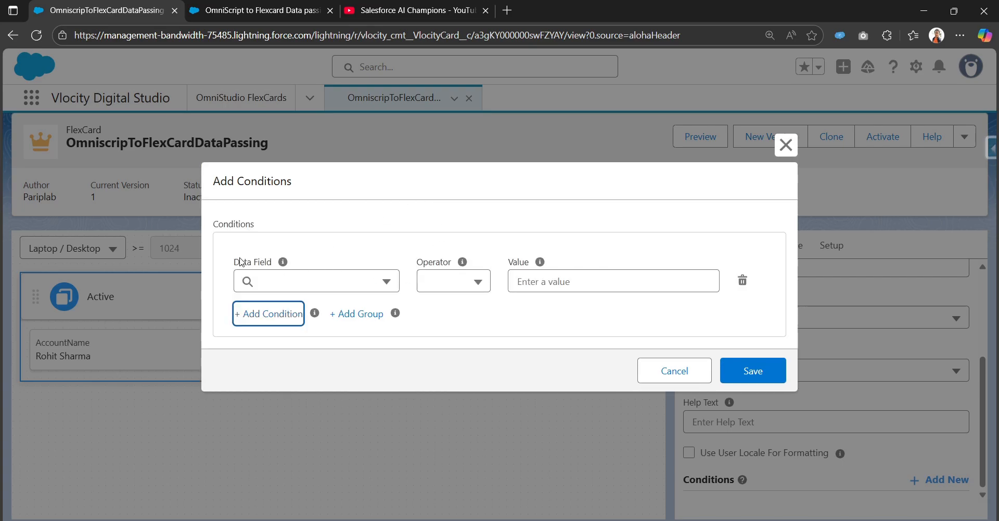
mouse_move(283, 263)
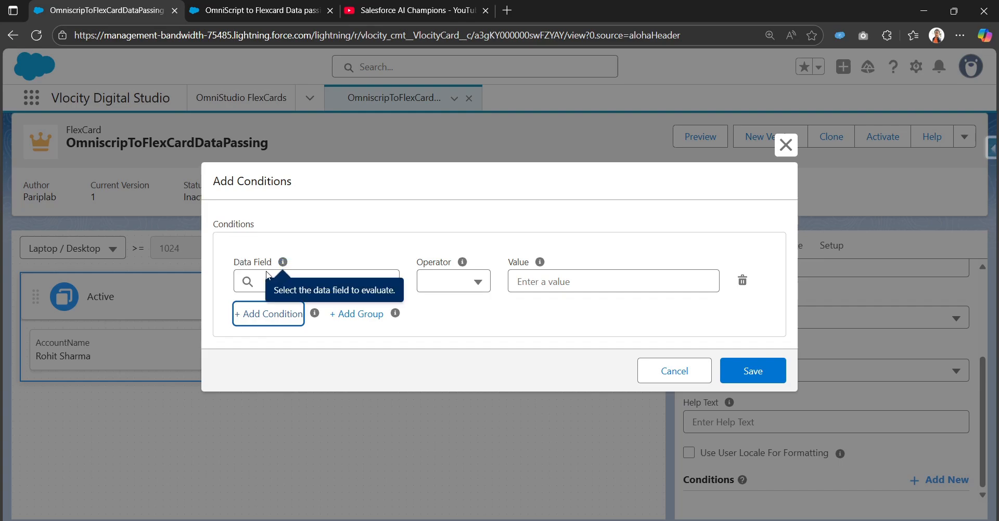
click(274, 280)
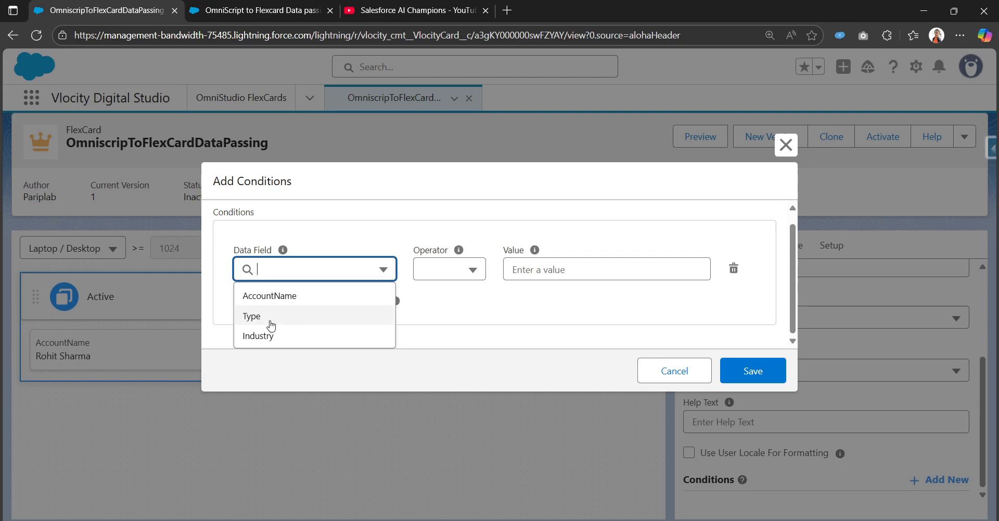
click(273, 326)
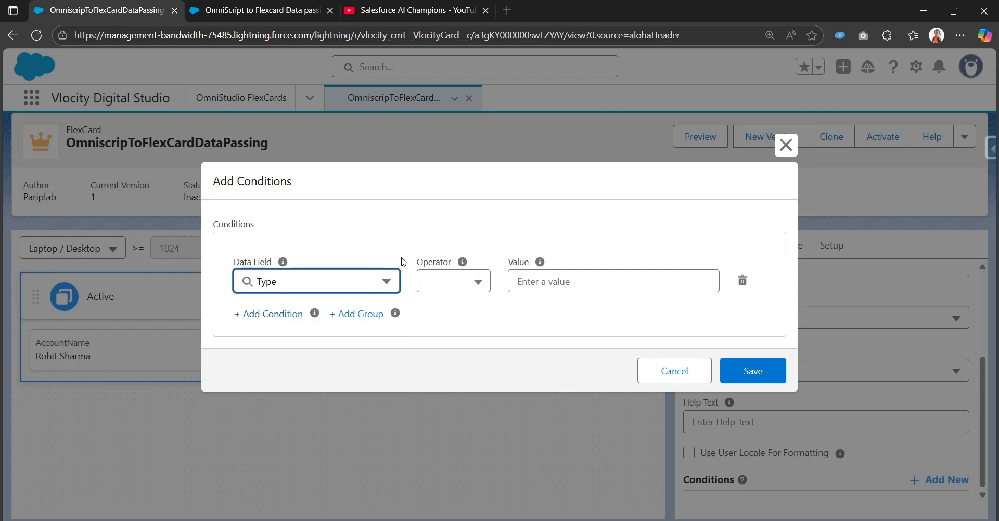
Set the condition's operator to = and its value to Customer, and save the condition.
click(474, 285)
scroll(448, 320, down, 2)
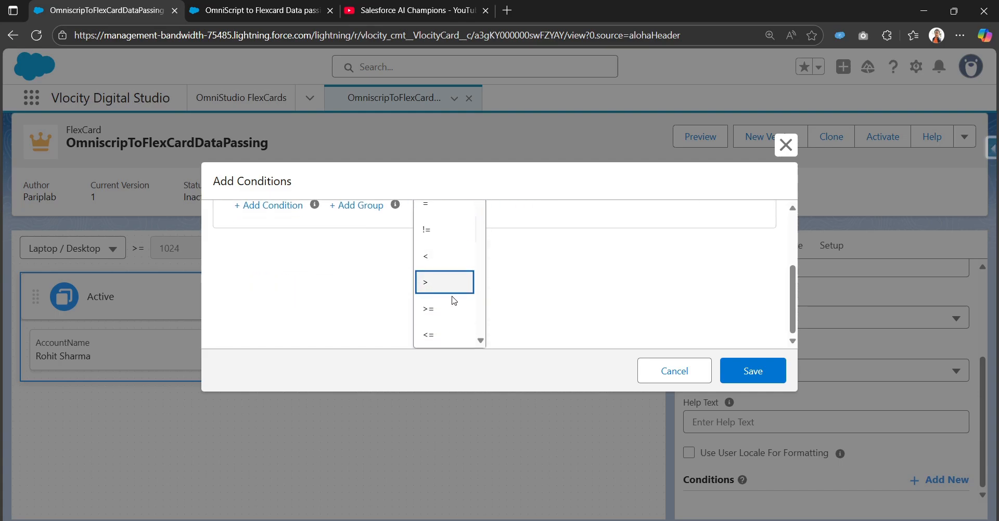
scroll(449, 307, up, 2)
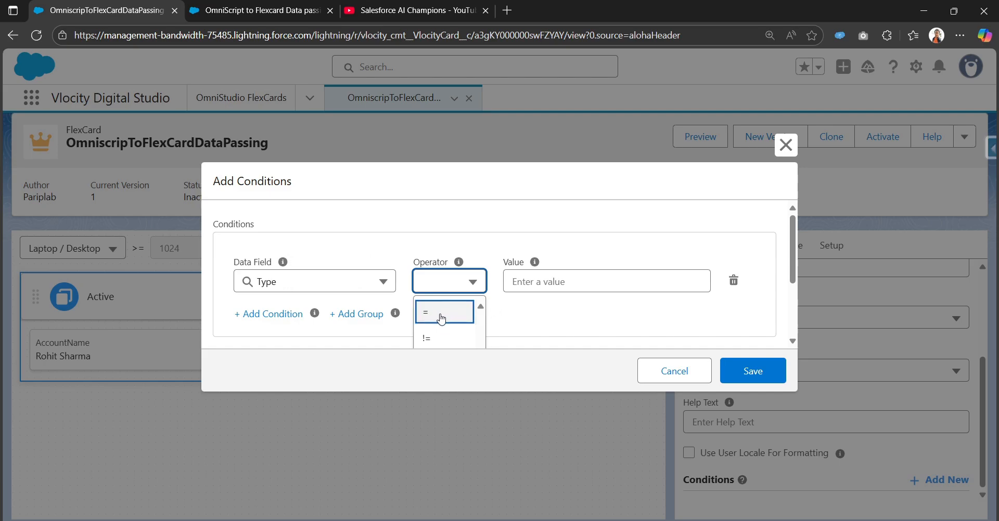
click(441, 316)
click(577, 285)
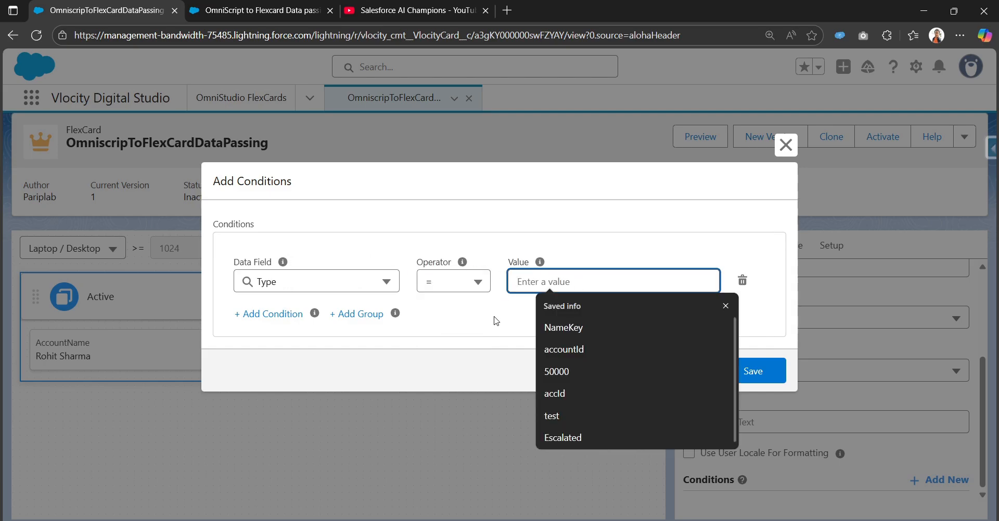
click(557, 271)
click(554, 285)
text(C)
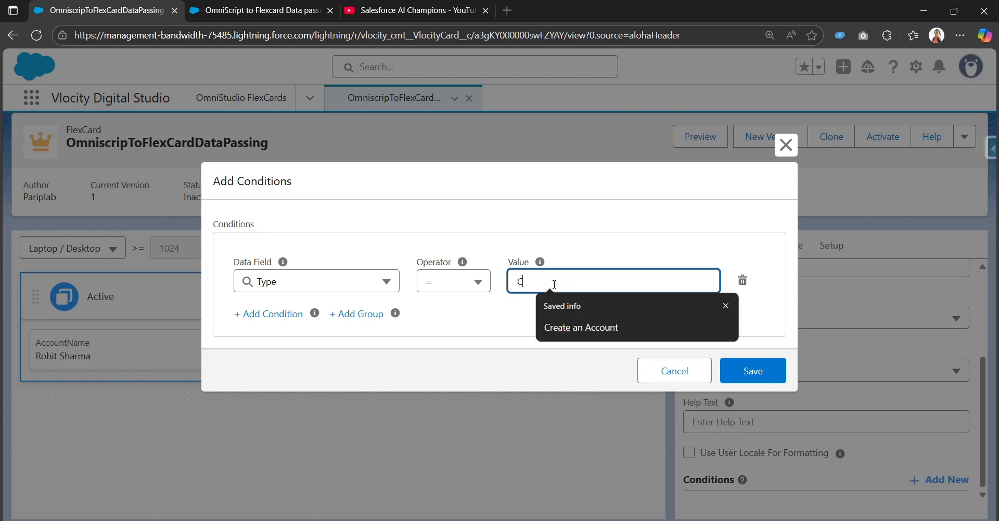
text(ustomer)
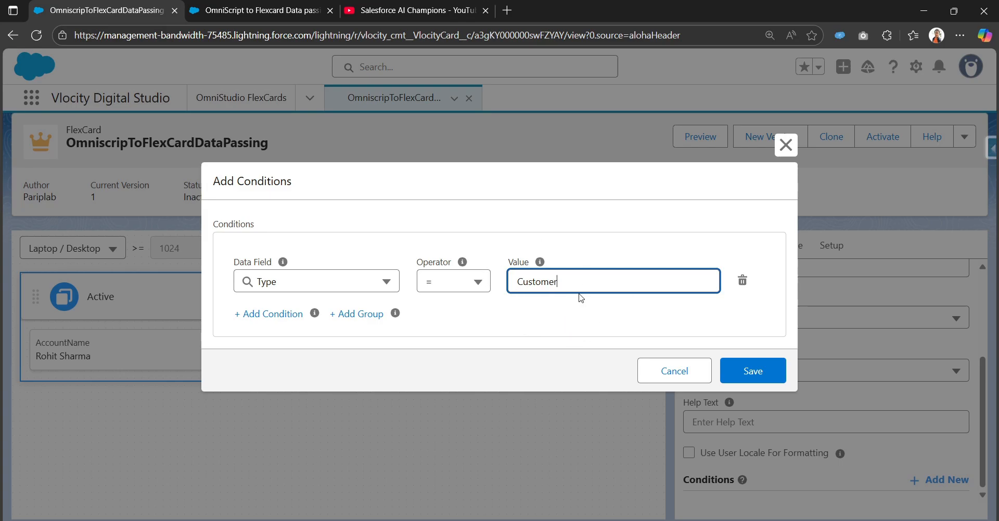
click(755, 381)
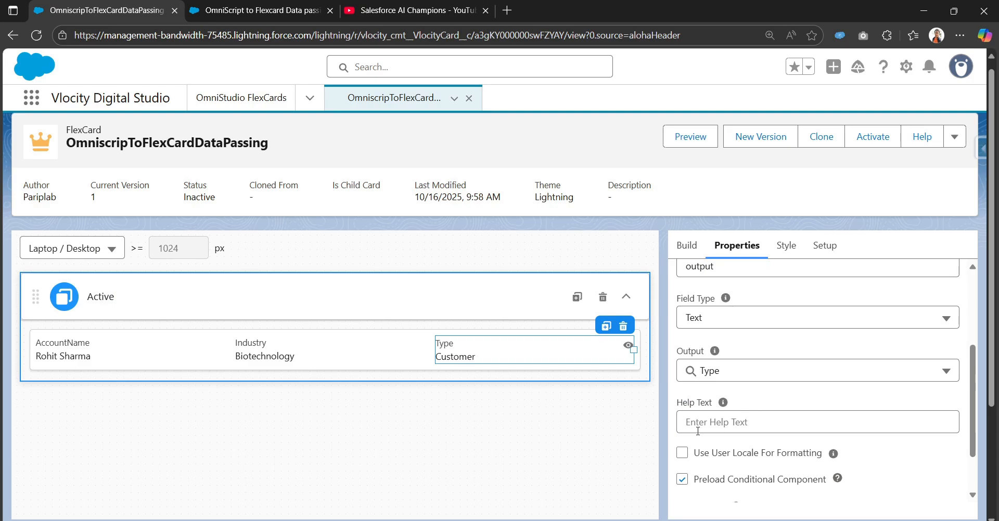
Examine the saved condition in the Type field's properties and the field's condition marker on the card.
scroll(700, 433, down, 4)
scroll(711, 344, up, 1)
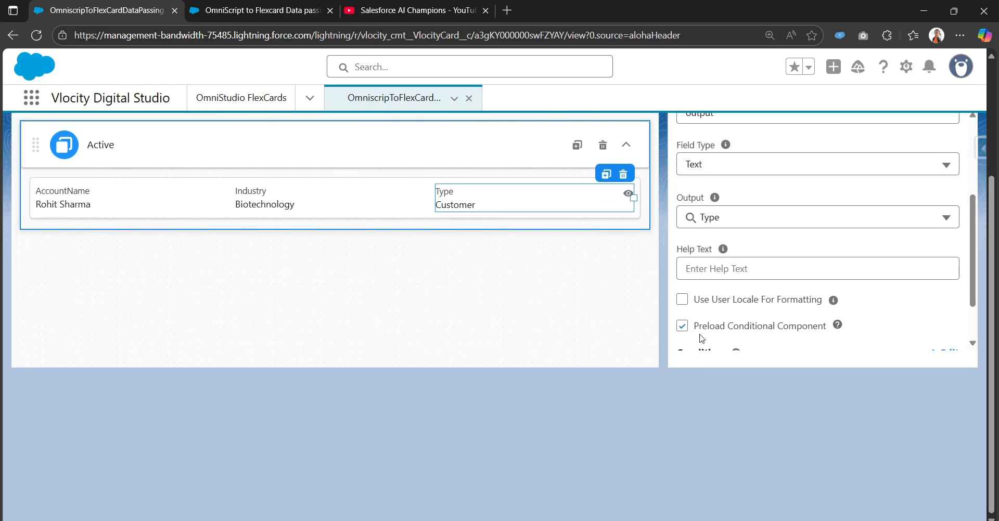
scroll(702, 339, down, 2)
scroll(504, 305, up, 3)
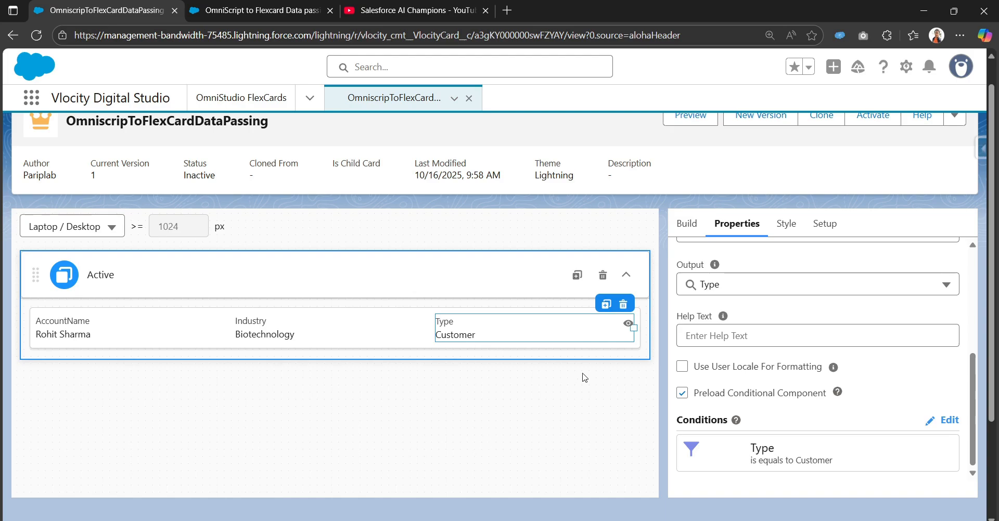
click(361, 336)
click(619, 350)
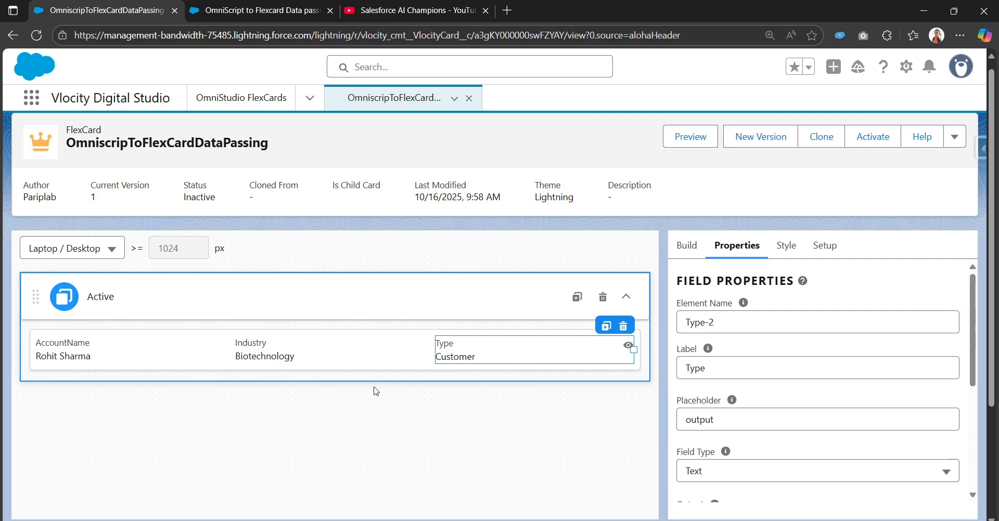
Activate the OmniscripToFlexCardDataPassing FlexCard and finish without setting any publish options.
scroll(819, 255, up, 1)
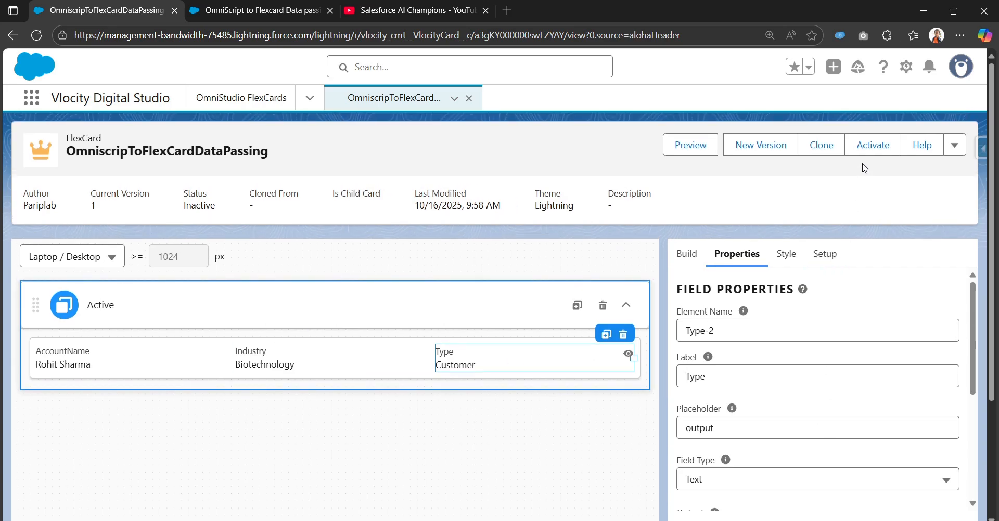
click(869, 152)
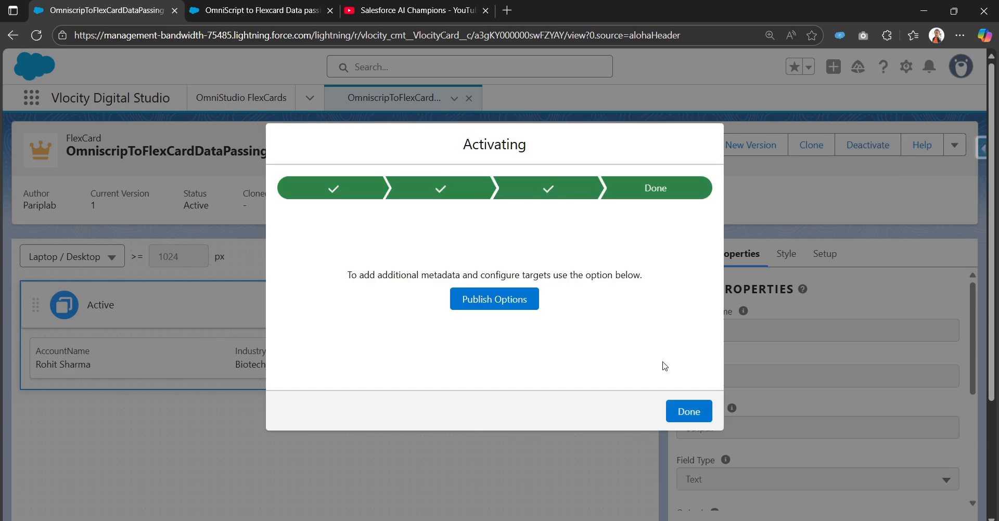
click(689, 411)
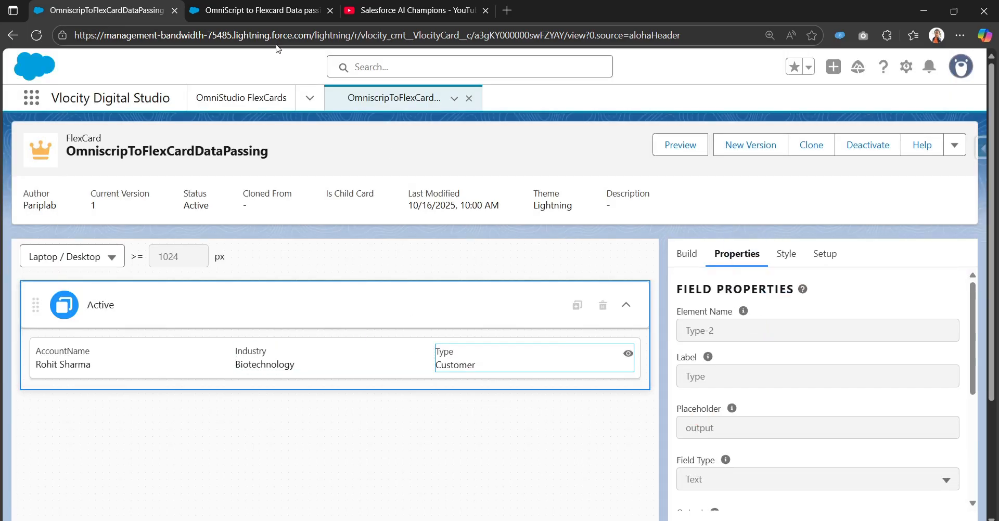
Switch back to the OmniScript preview and refresh it to restart from an empty Step 1.
click(220, 11)
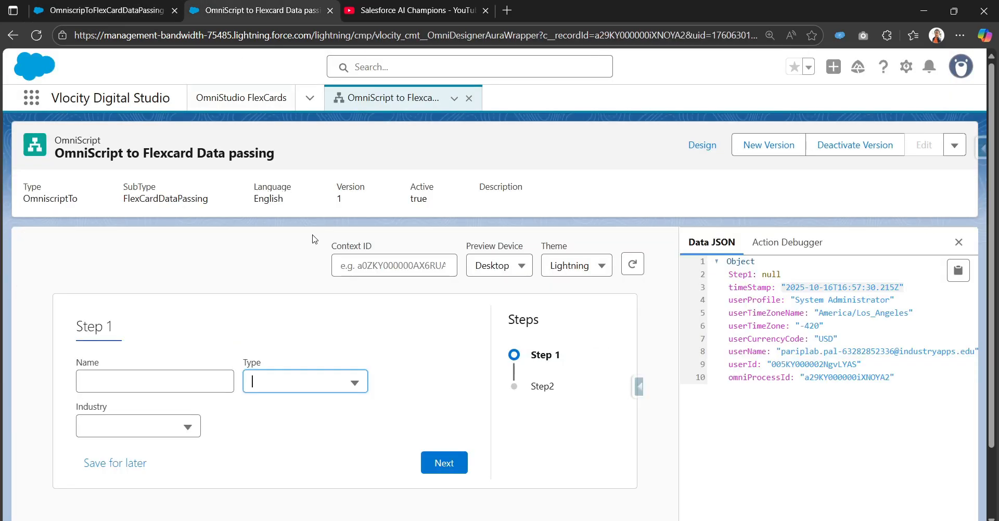
click(633, 265)
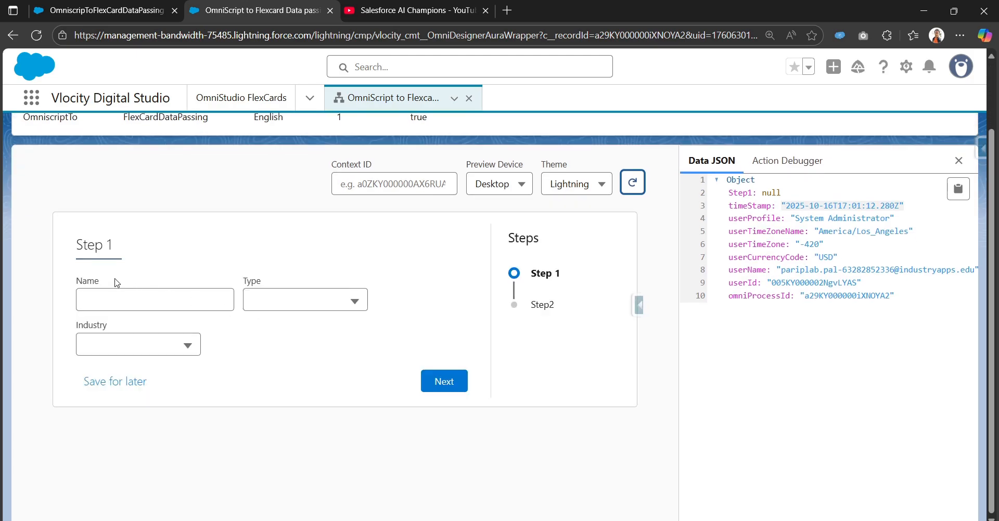
Fill in Step 1 with the account name, Type Customer and Industry Banking, and advance to Step2.
click(116, 300)
click(130, 345)
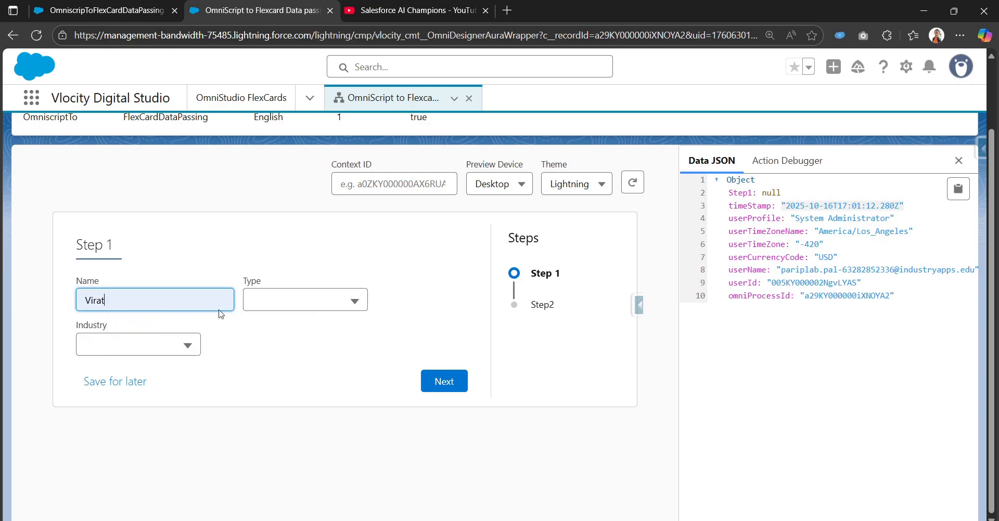
click(341, 301)
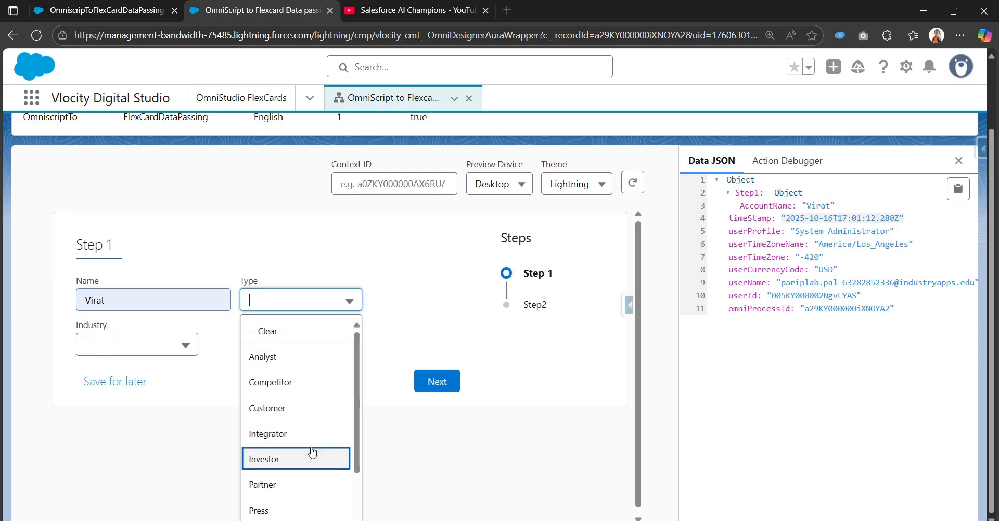
click(294, 414)
click(113, 346)
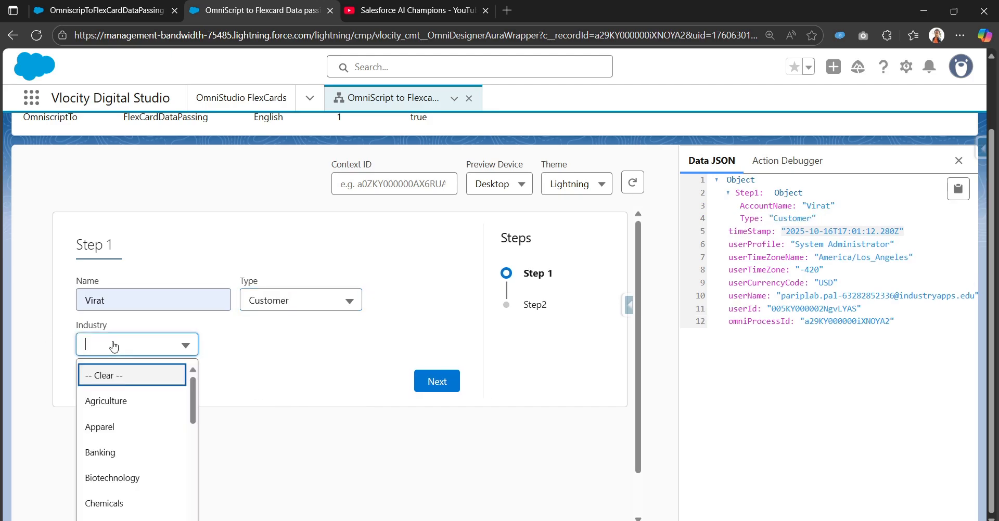
click(148, 454)
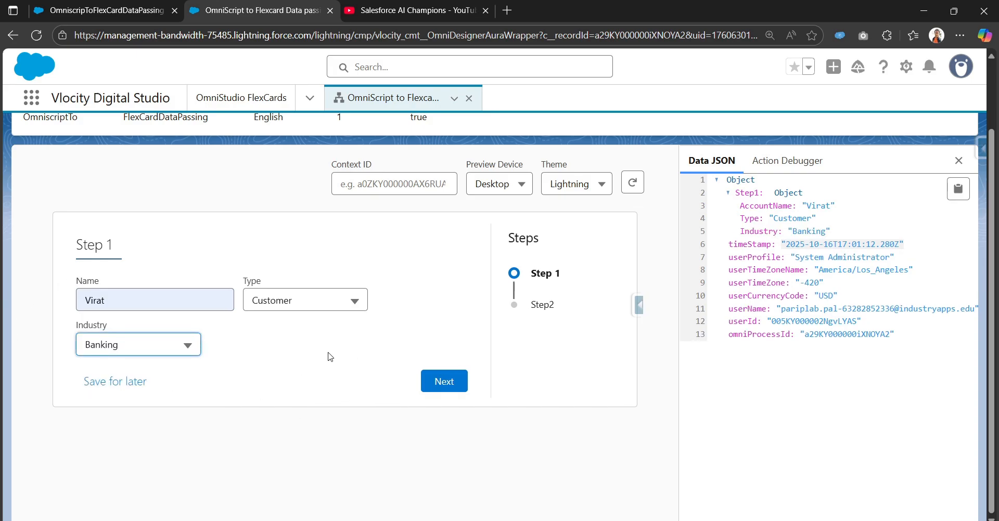
click(433, 386)
Examine the data passed to the embedded FlexCard on Step2, particularly the Type field and its value.
drag(79, 283, 395, 301)
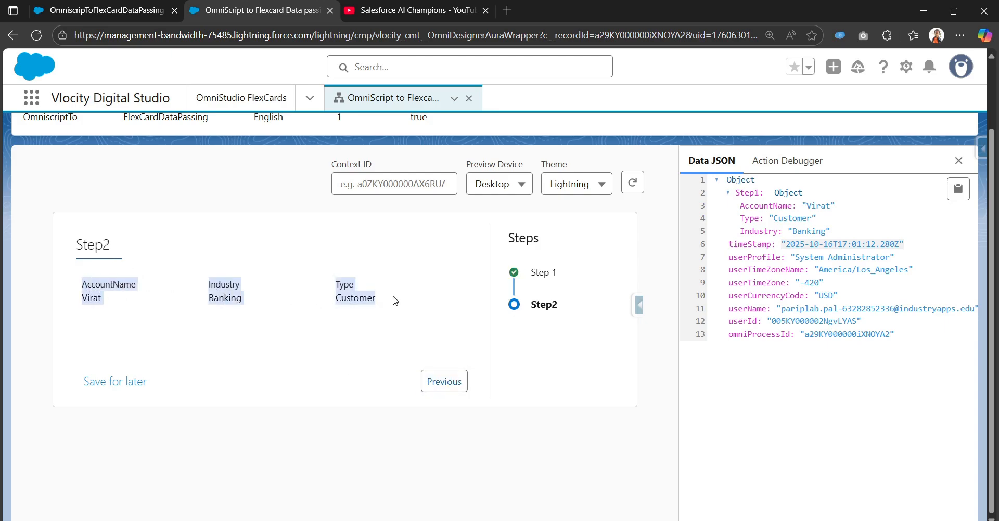
click(343, 292)
drag(341, 299, 383, 305)
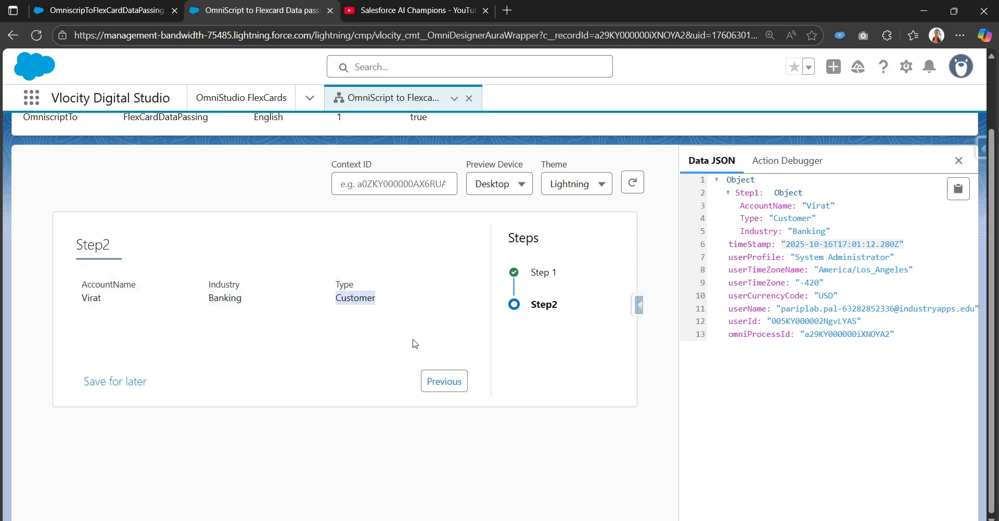
Restart the OmniScript preview and submit Step 1 with the saved account name, Type Integrator and Industry Biotechnology.
click(444, 382)
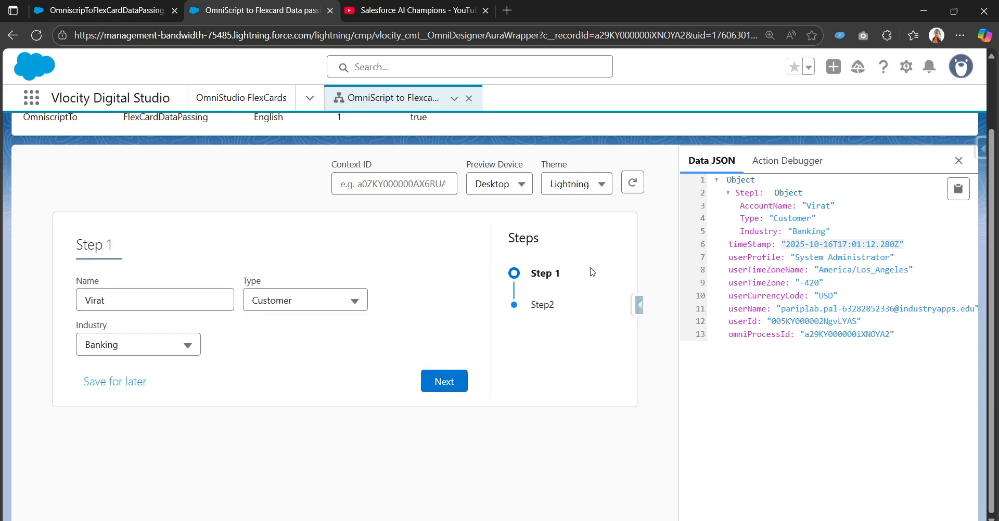
click(633, 183)
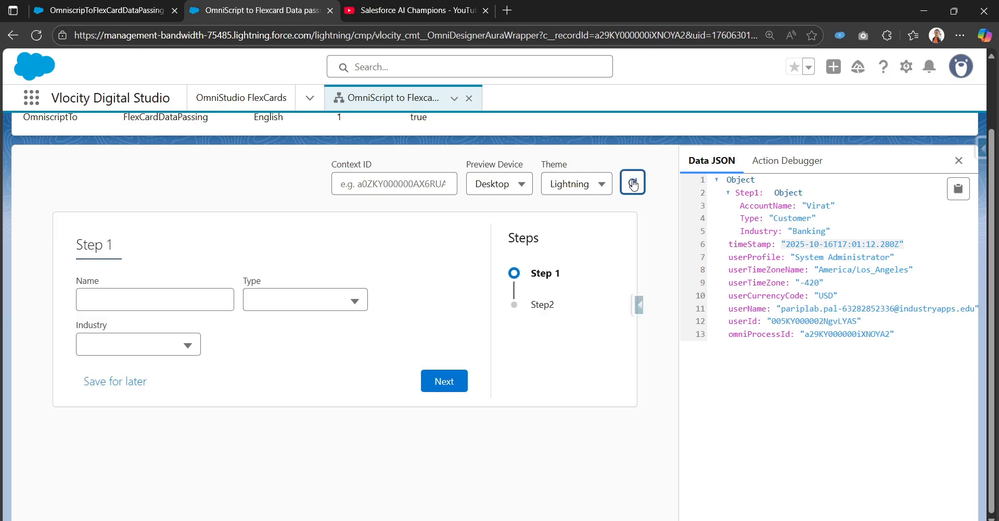
click(184, 300)
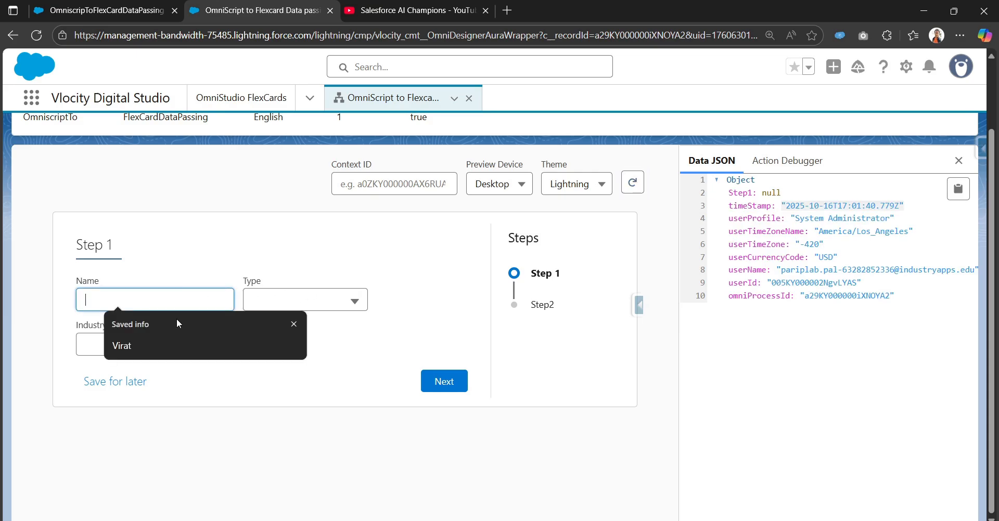
click(183, 342)
click(315, 301)
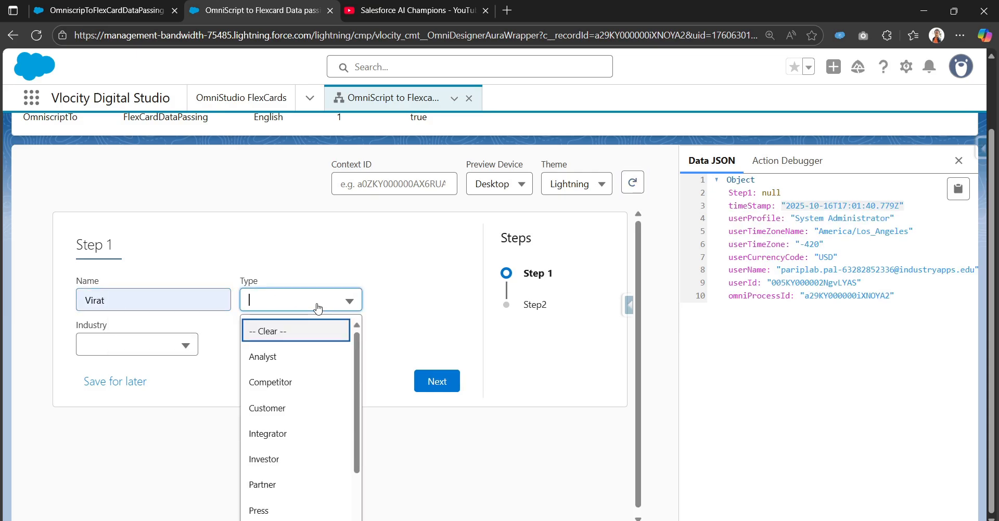
click(308, 441)
click(134, 347)
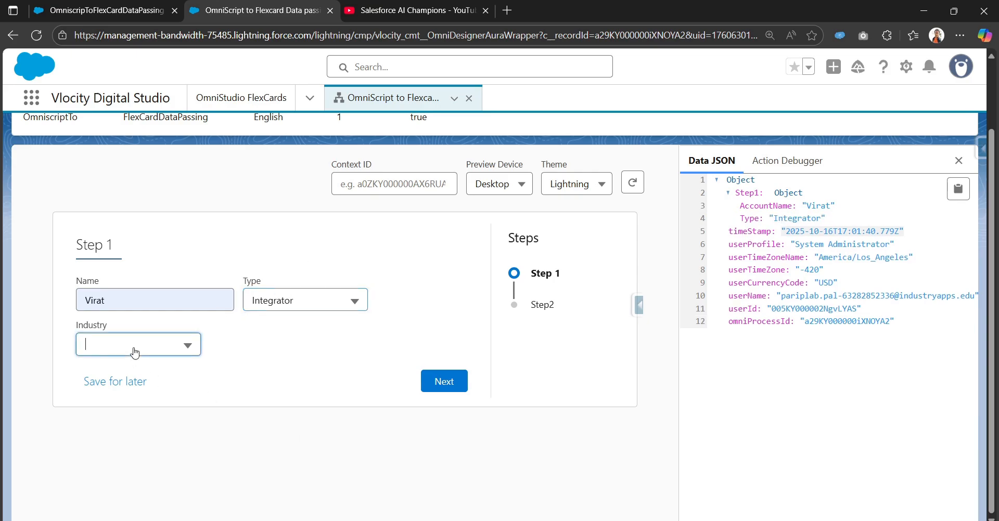
click(119, 474)
click(298, 361)
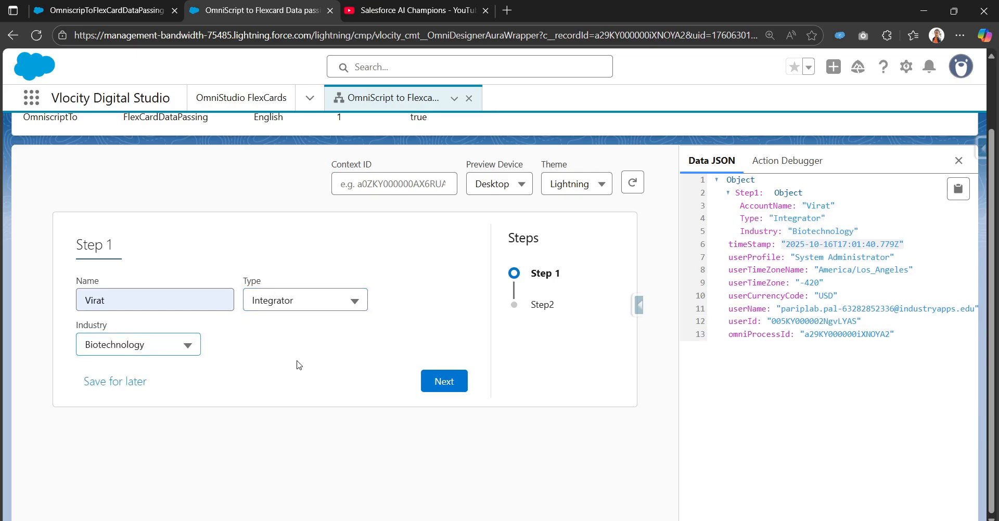
click(445, 382)
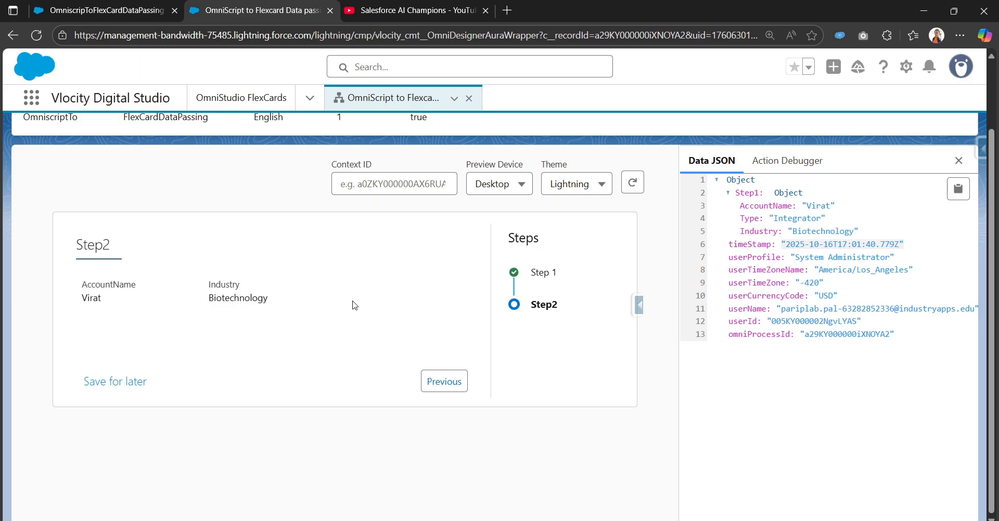
Switch to the OmniscripToFlexCardDataPassing FlexCard and review the condition set on its Type field.
click(76, 7)
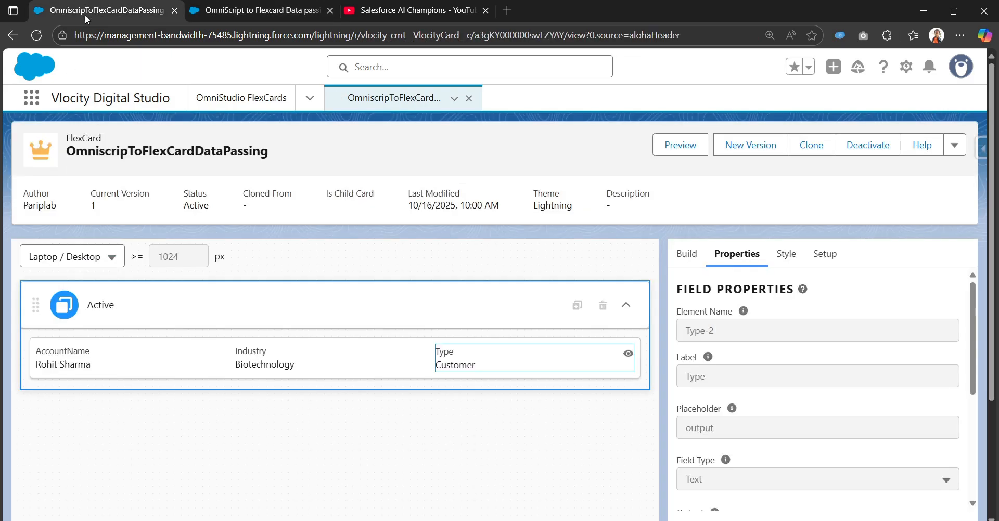
scroll(671, 408, down, 6)
scroll(629, 359, up, 3)
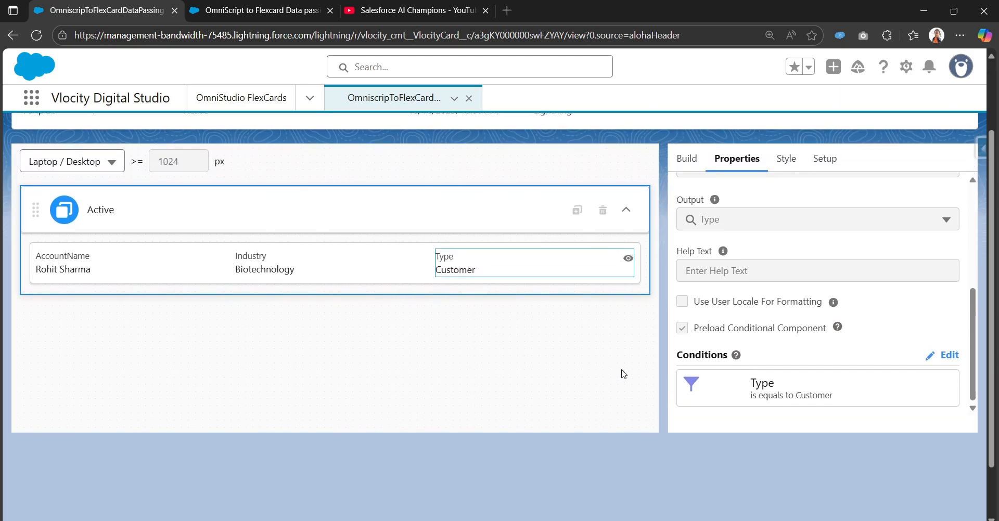